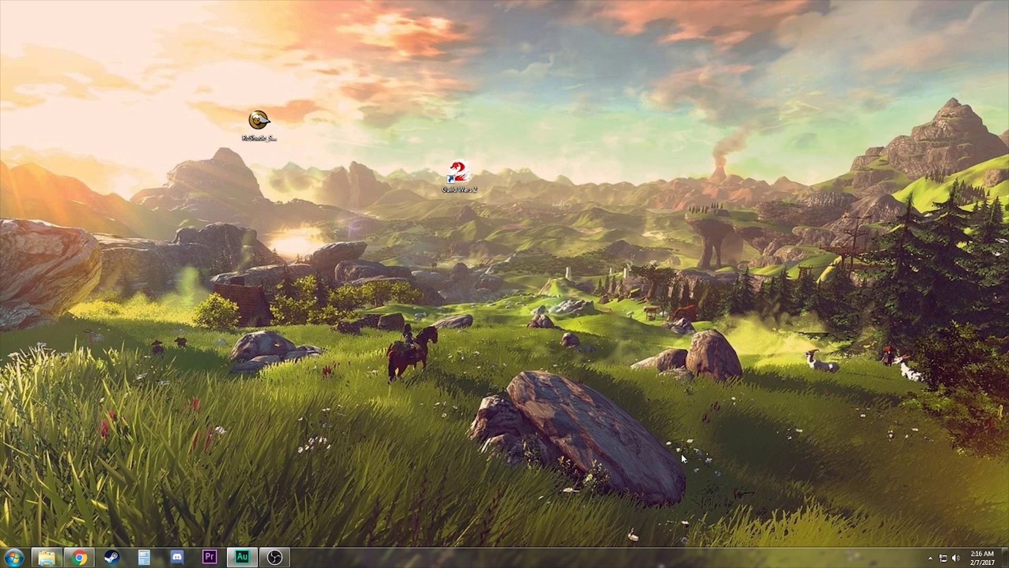
- Switch to Chrome and review the ReShade home page and its download section on reshade.me
left_click(80, 560)
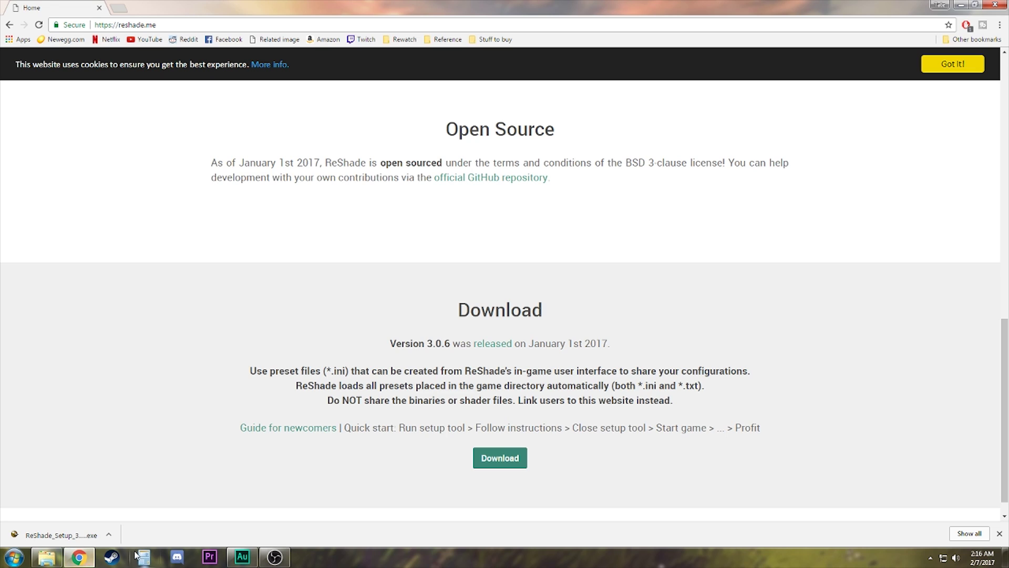
scroll(298, 317, "up", 15)
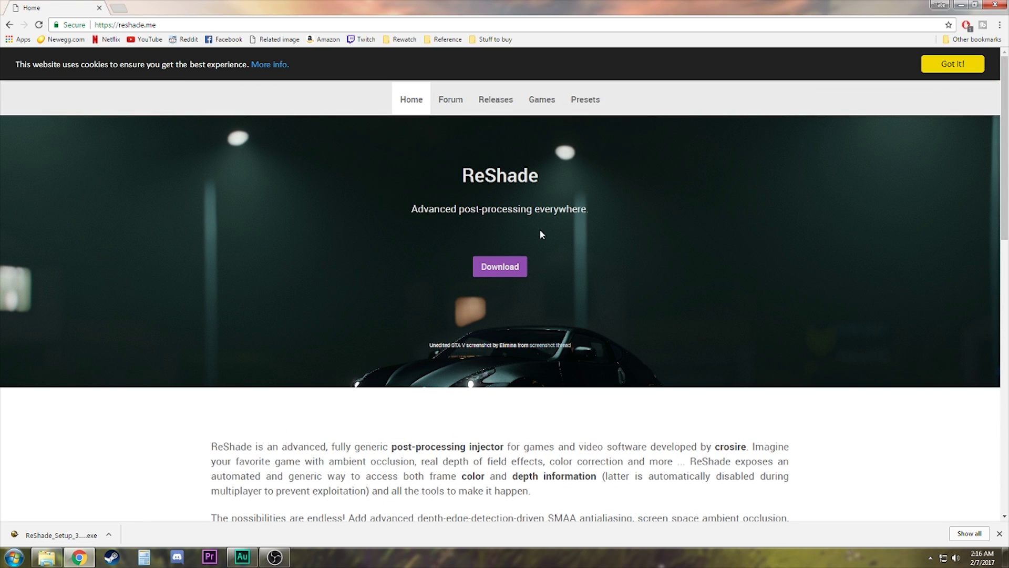
scroll(575, 340, "down", 15)
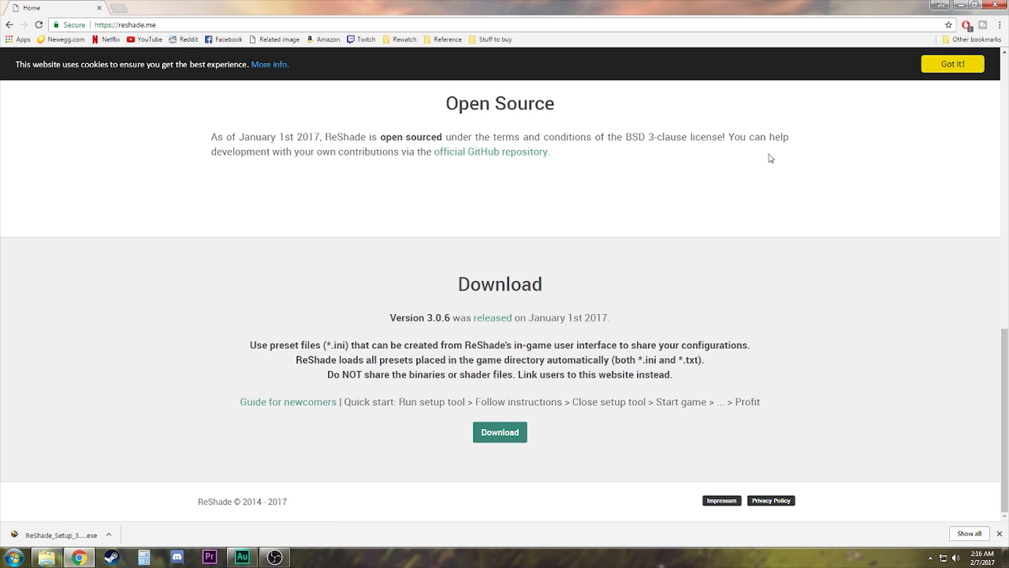
left_click(961, 5)
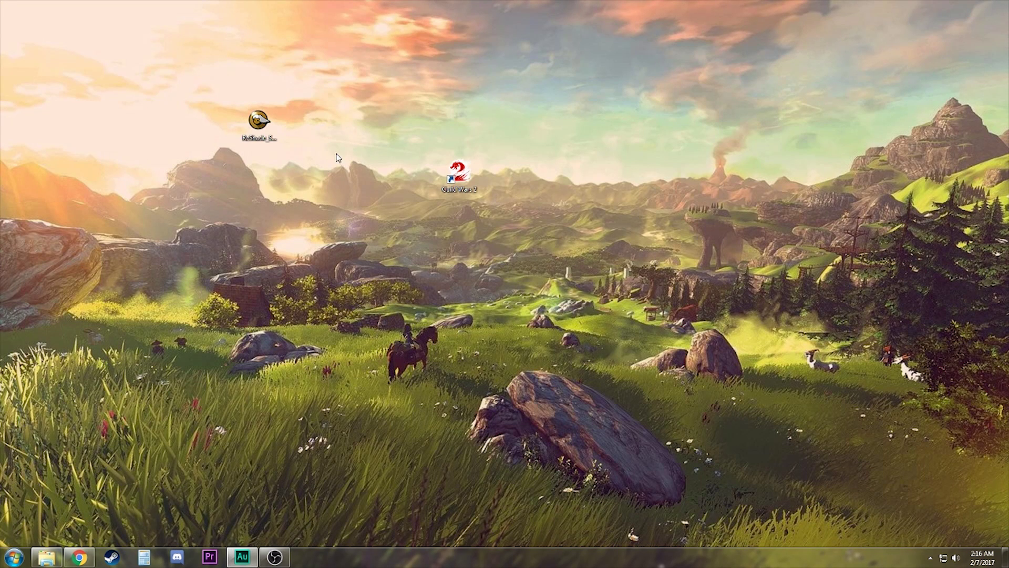
- Run ReShade_Setup_3.0.6.exe from the desktop and install it to Gw2-64 in the Guild Wars 2 folder with the Direct3D 8/9 API
double_click(265, 122)
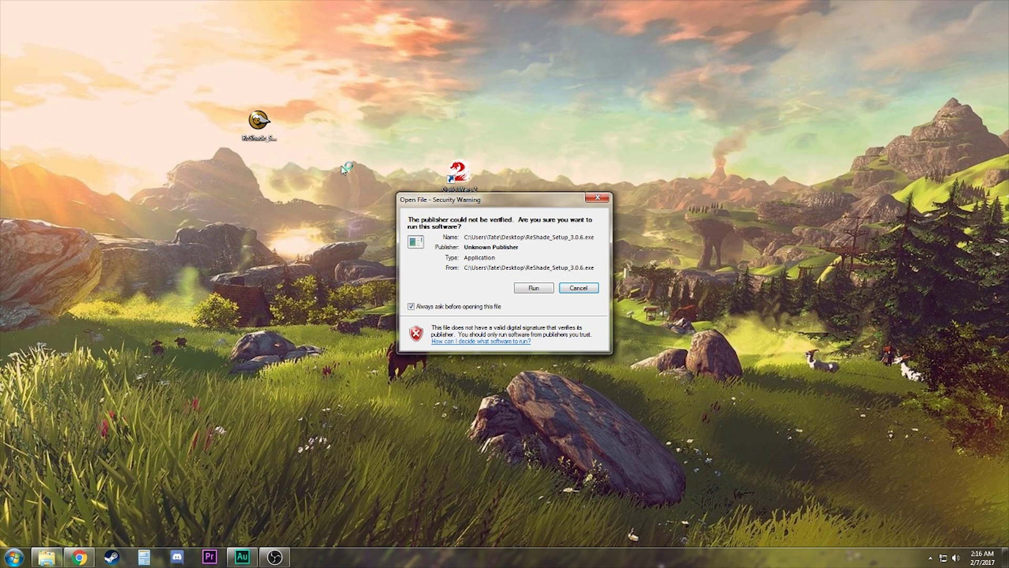
left_click(532, 288)
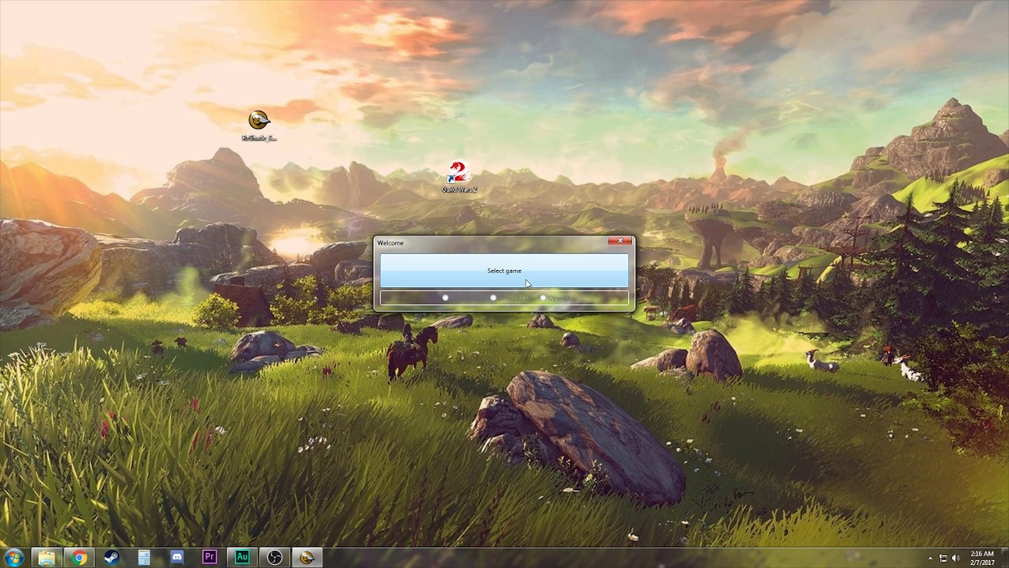
left_click(521, 274)
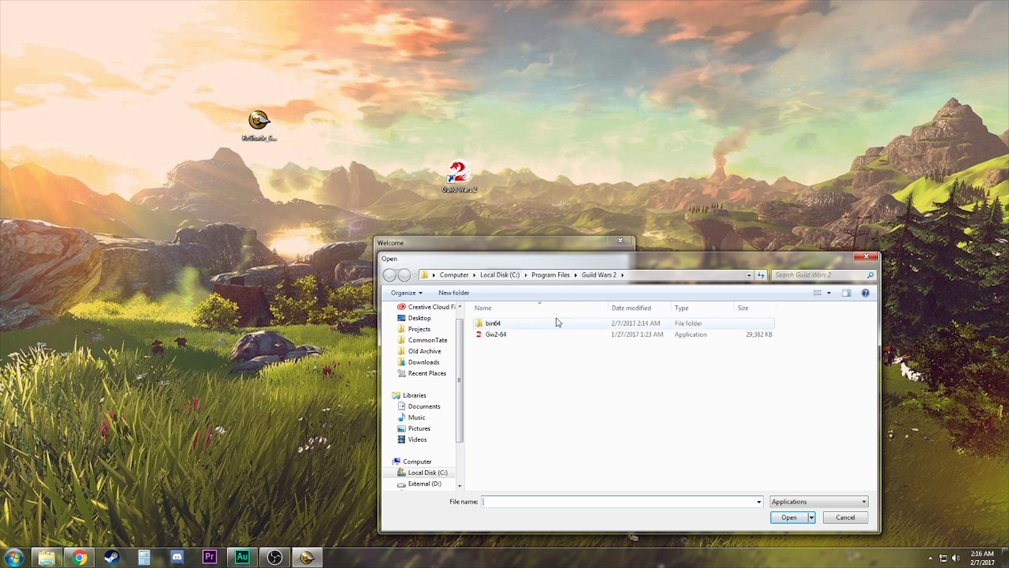
left_click(497, 336)
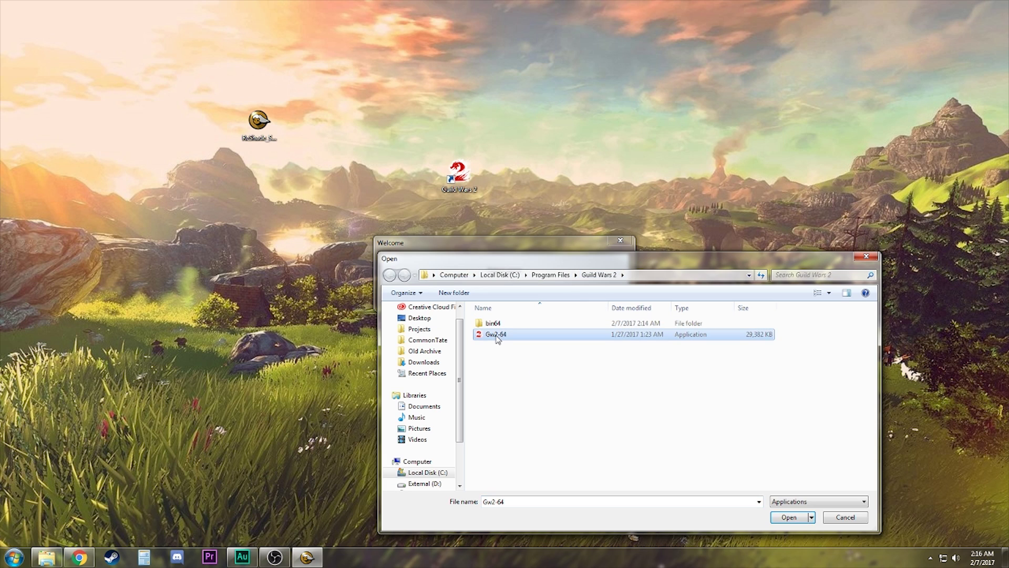
left_click(788, 518)
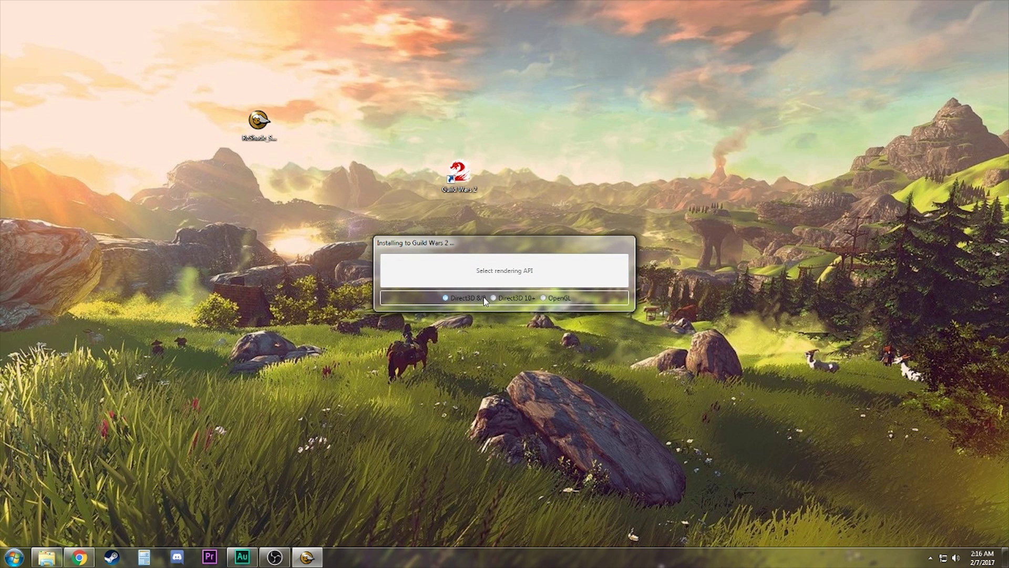
left_click(450, 299)
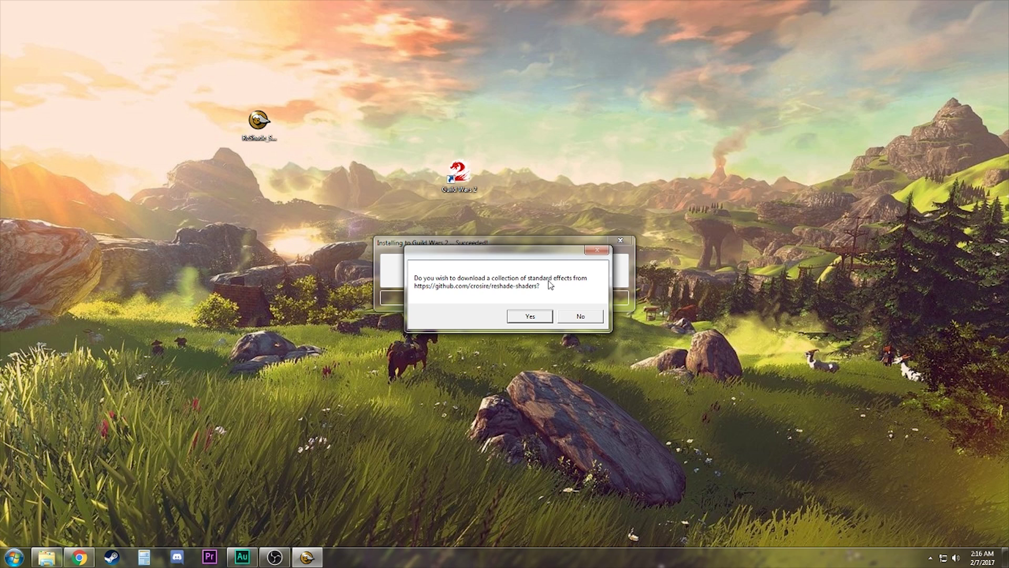
- Download the standard effects collection with all effect files included and close the finished installer
left_click(530, 316)
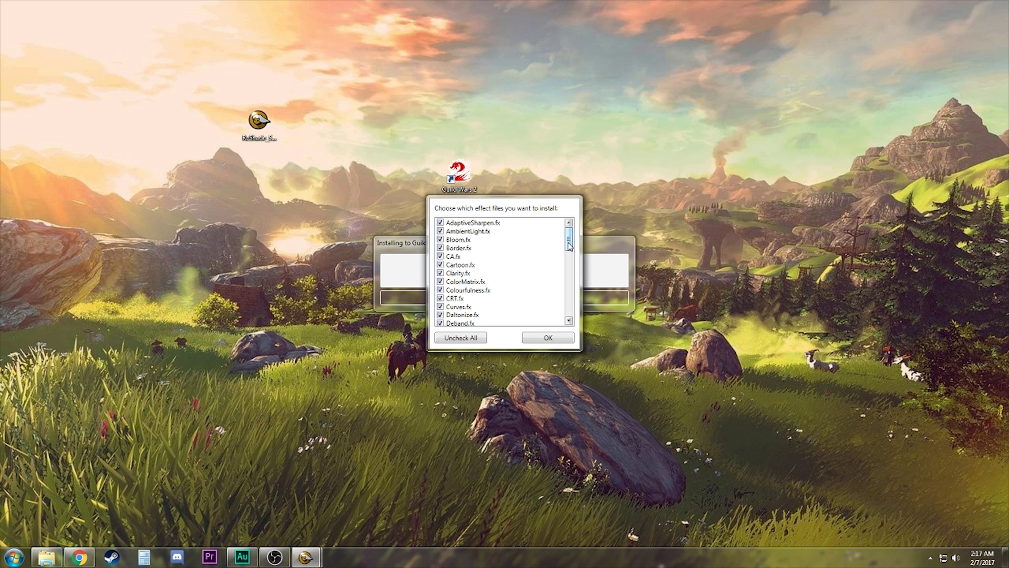
left_click_drag(569, 241, 568, 311)
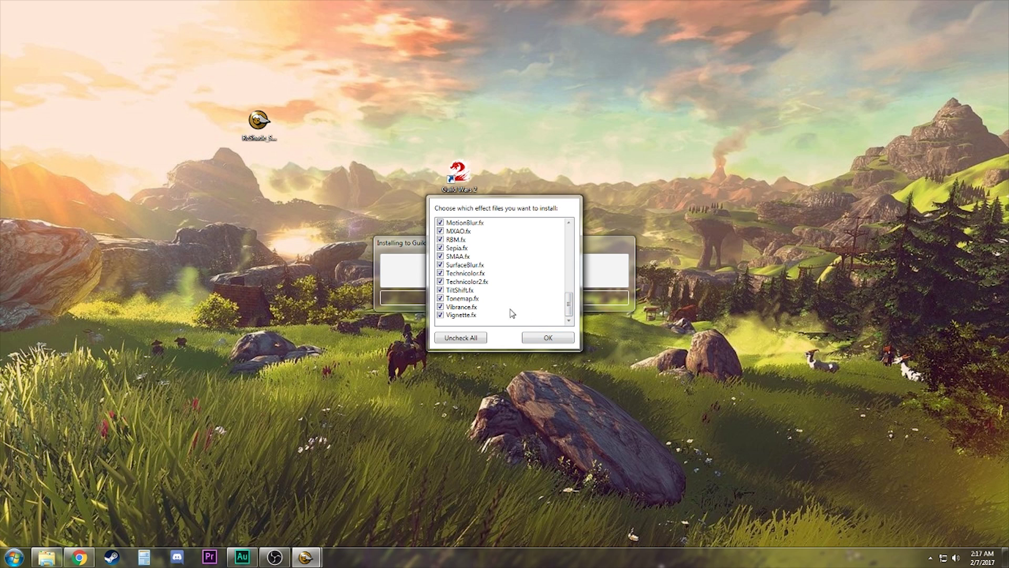
left_click(548, 339)
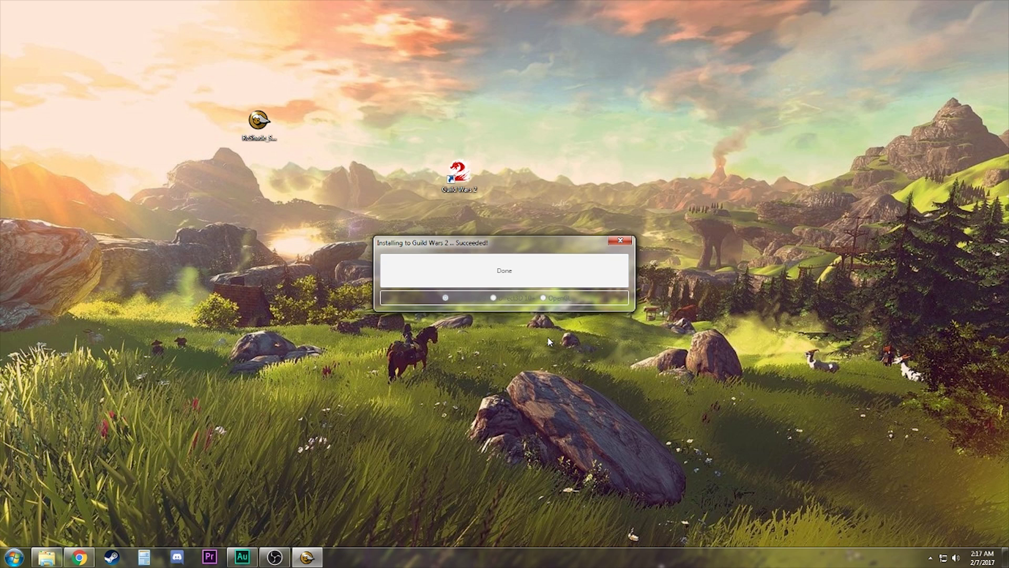
left_click(621, 241)
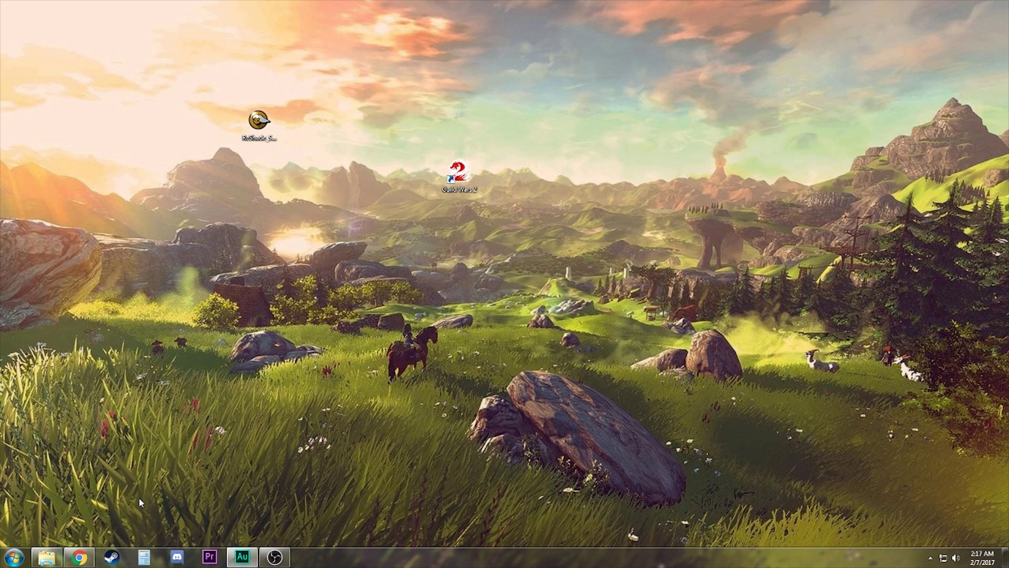
- In File Explorer, move the reshade-shaders folder and both d3d9 files from the Guild Wars 2 folder into bin64
left_click(47, 556)
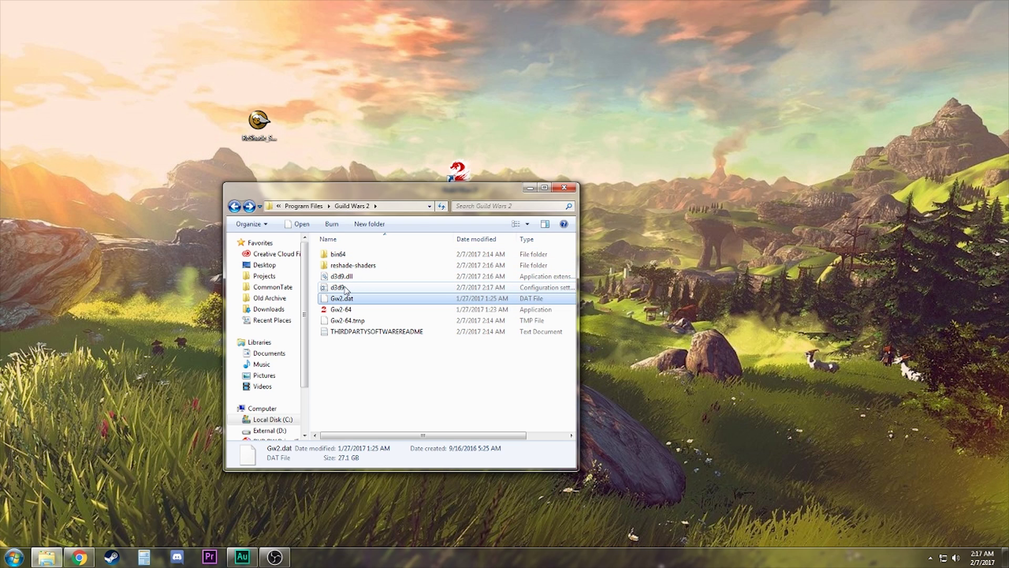
left_click(369, 287)
left_click(355, 279, "ctrl")
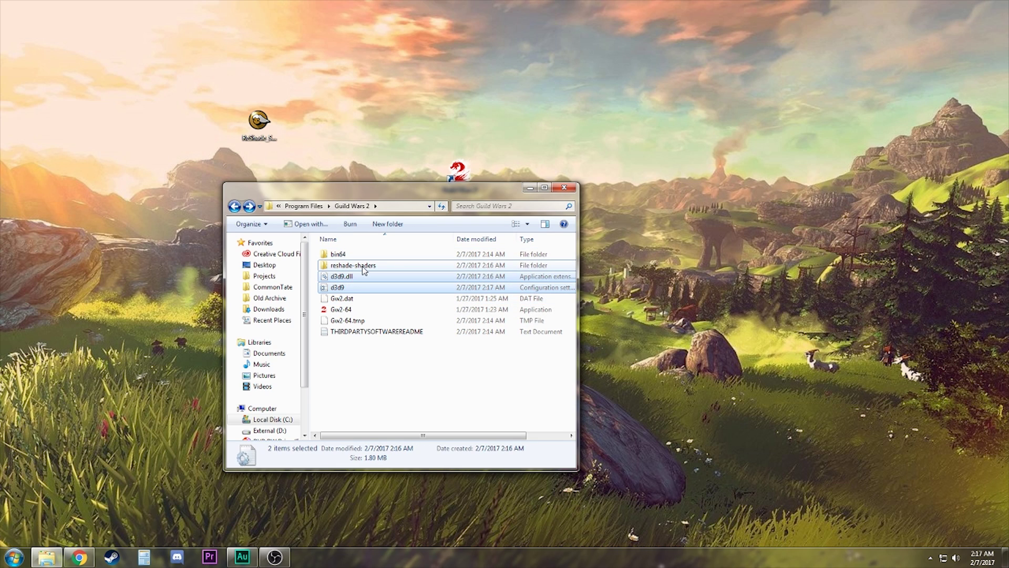
left_click(361, 266, "ctrl")
left_click_drag(356, 269, 356, 257)
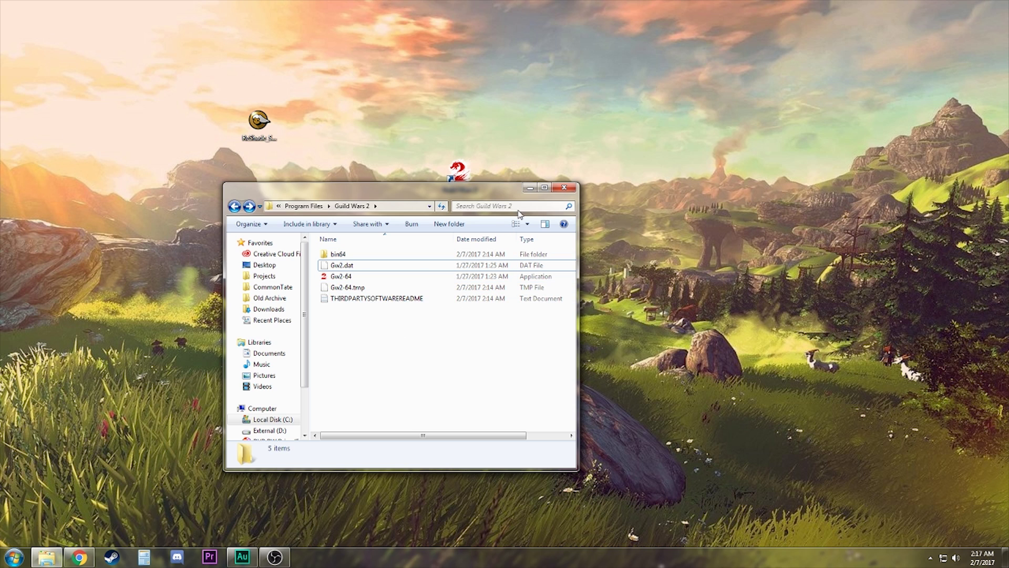
left_click(531, 188)
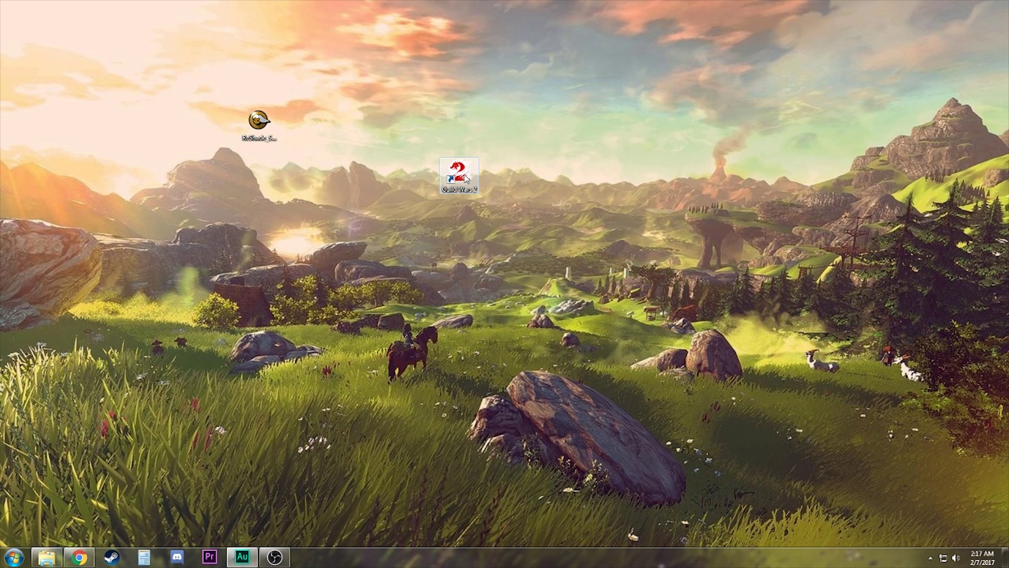
- Launch Guild Wars 2, add a ReShade preset named Main and finish the overlay tutorial
double_click(463, 177)
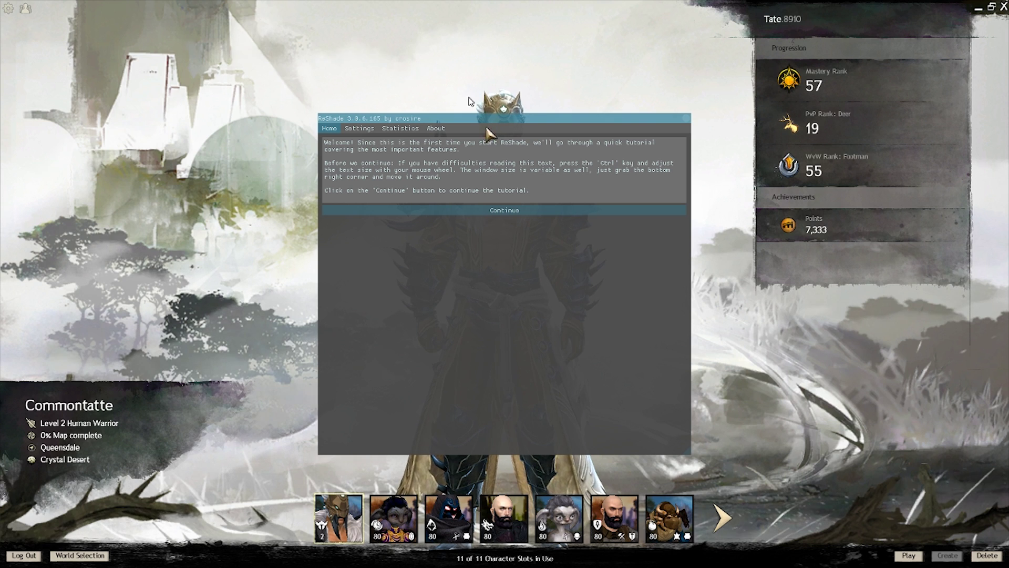
left_click(471, 211)
left_click(659, 142)
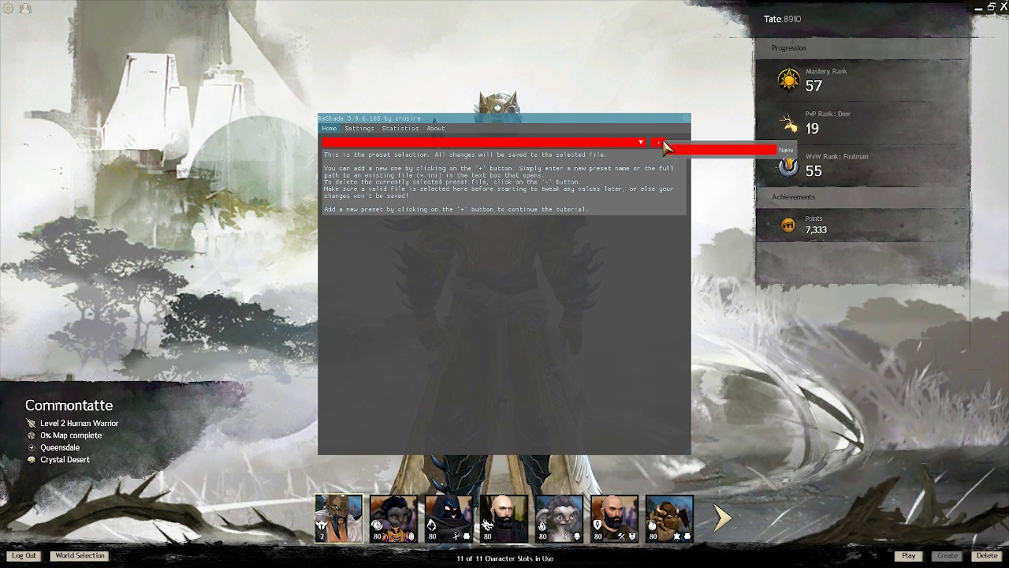
type("Main")
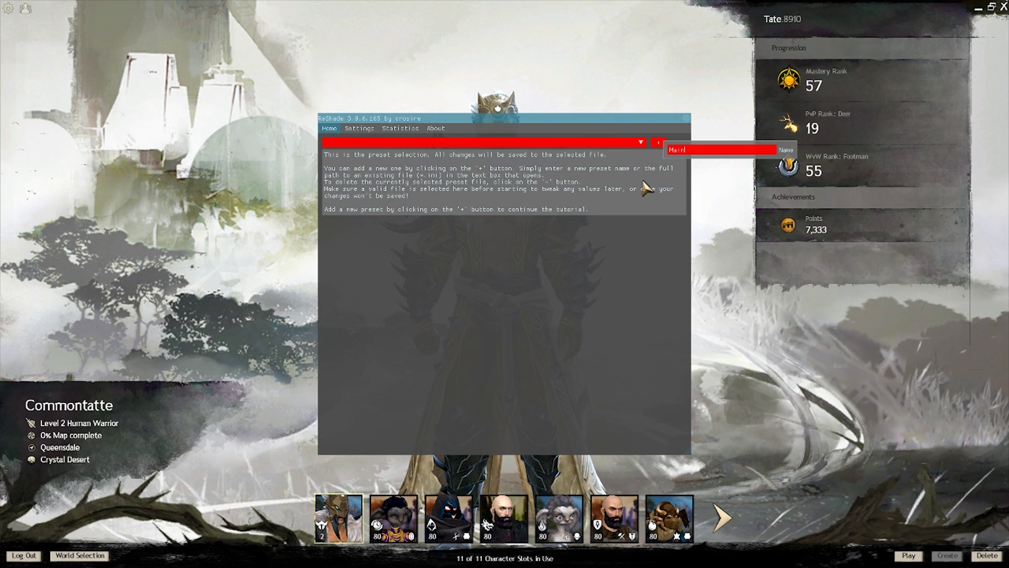
key("Return")
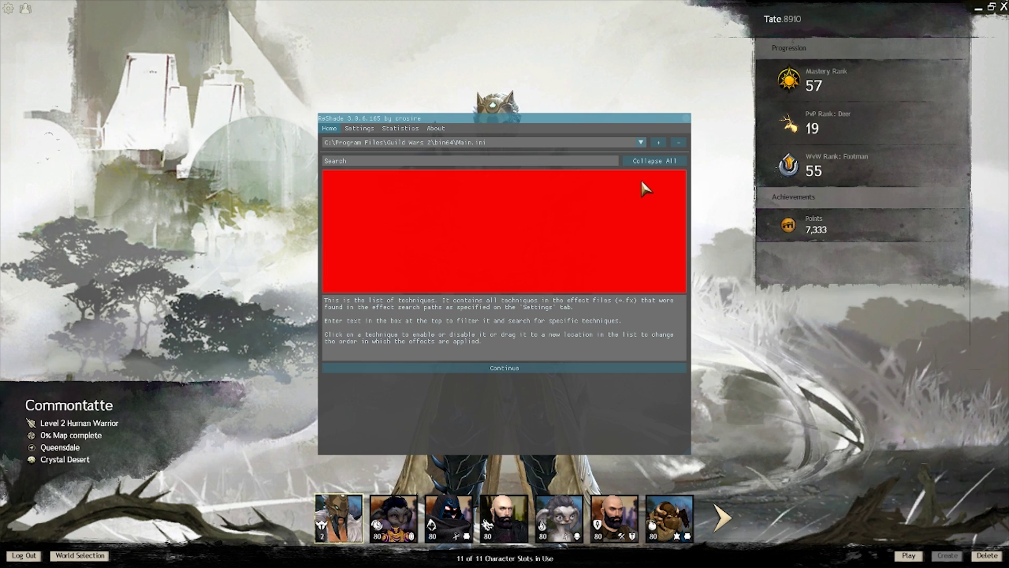
left_click(523, 368)
left_click(529, 445)
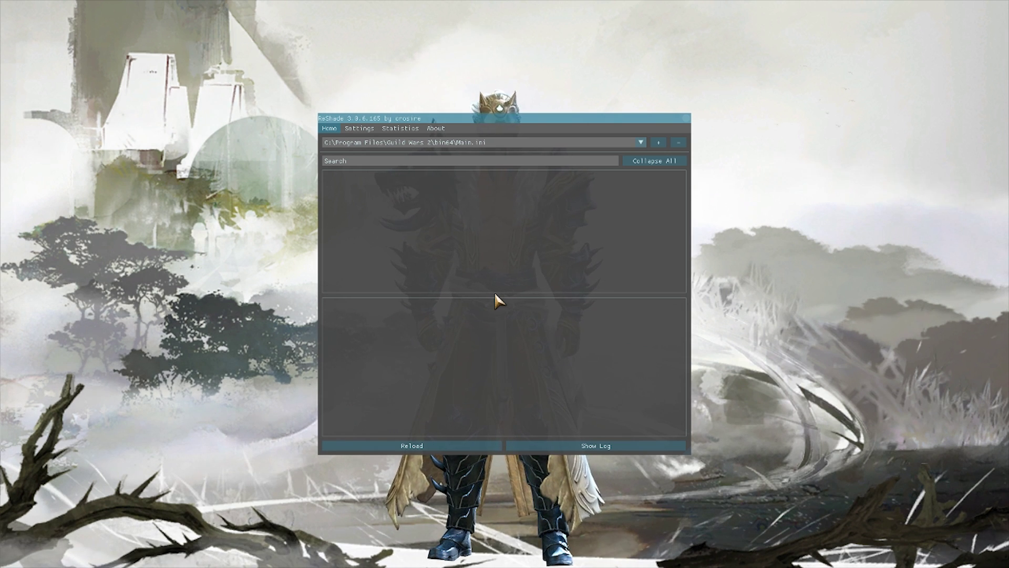
- Remove the reshade-shaders\Textures and reshade-shaders\Shaders paths from the texture and effect search paths in the ReShade settings
left_click(361, 130)
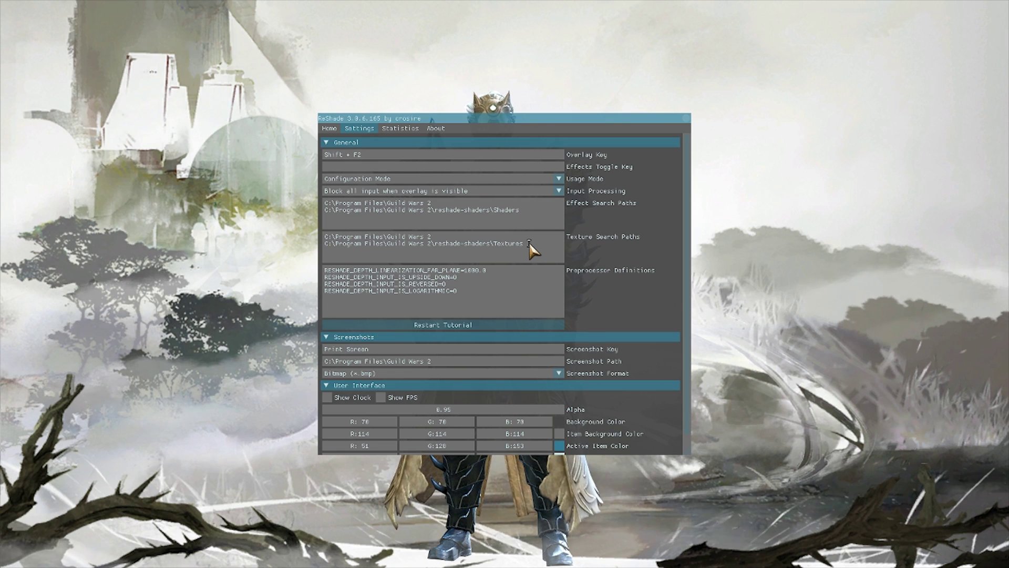
left_click_drag(524, 243, 325, 245)
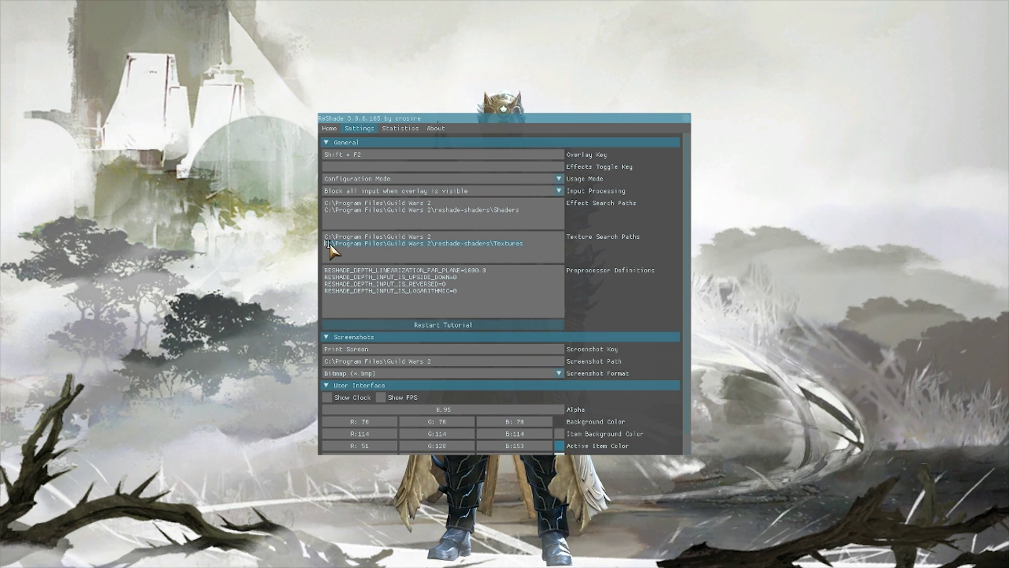
key("BackSpace")
left_click_drag(525, 210, 325, 210)
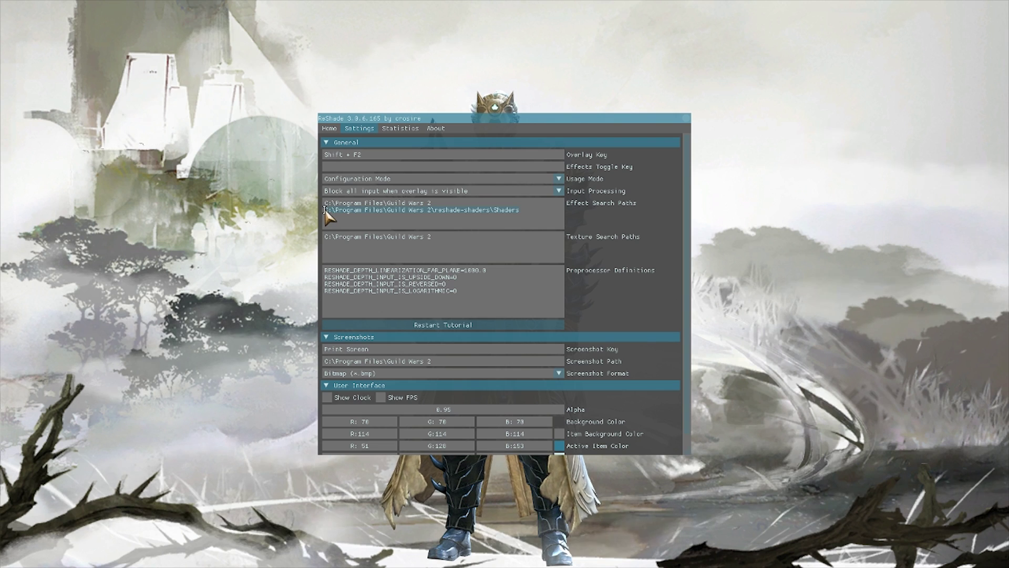
key("BackSpace")
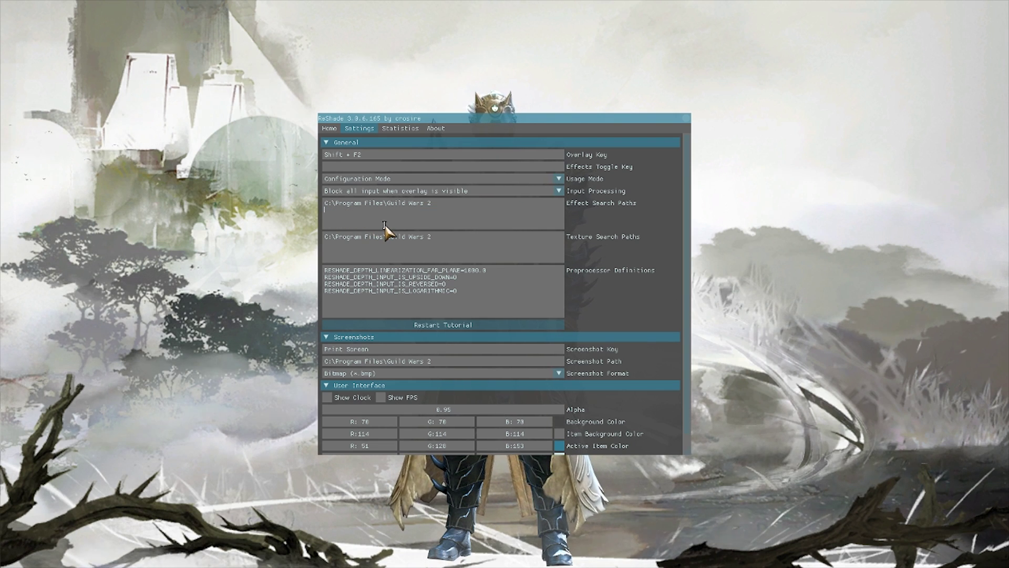
- Switch to File Explorer, open bin64\reshade-shaders\Shaders and copy the folder's address
key("alt+Tab")
key("alt+Tab")
key("alt+Tab")
key("alt+Tab")
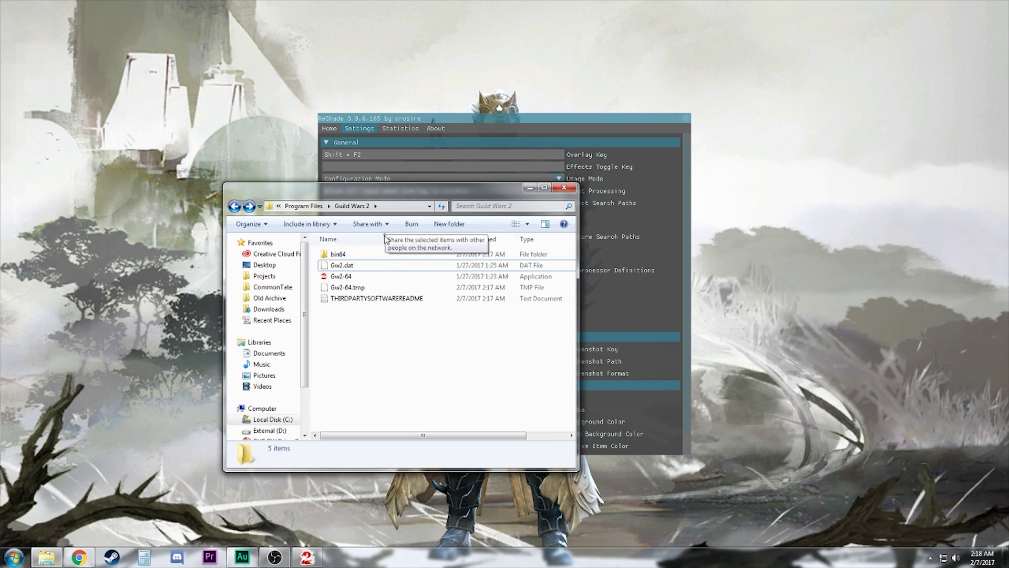
double_click(354, 254)
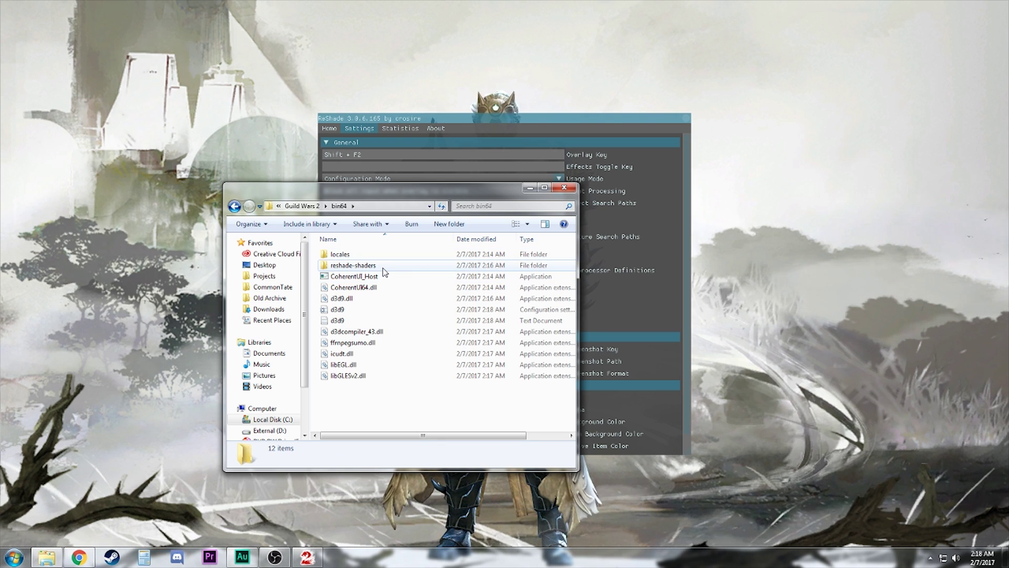
left_click_drag(502, 195, 420, 197)
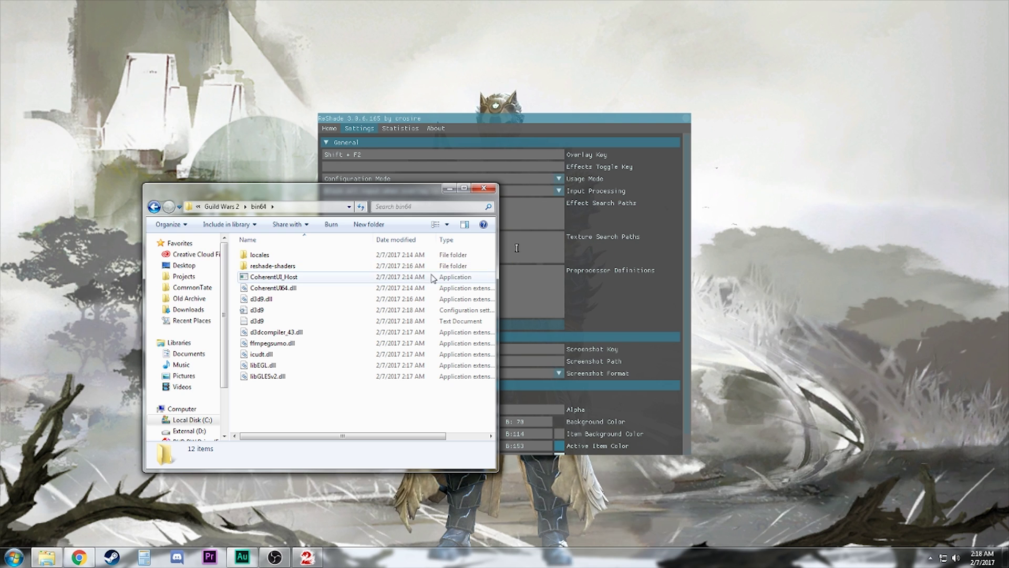
double_click(310, 268)
double_click(269, 256)
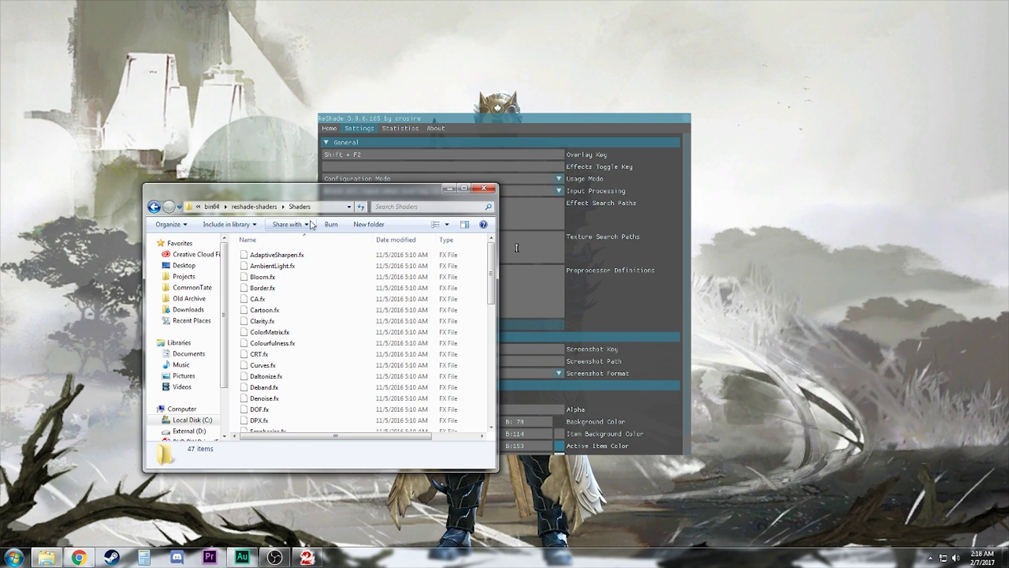
right_click(304, 207)
left_click(336, 225)
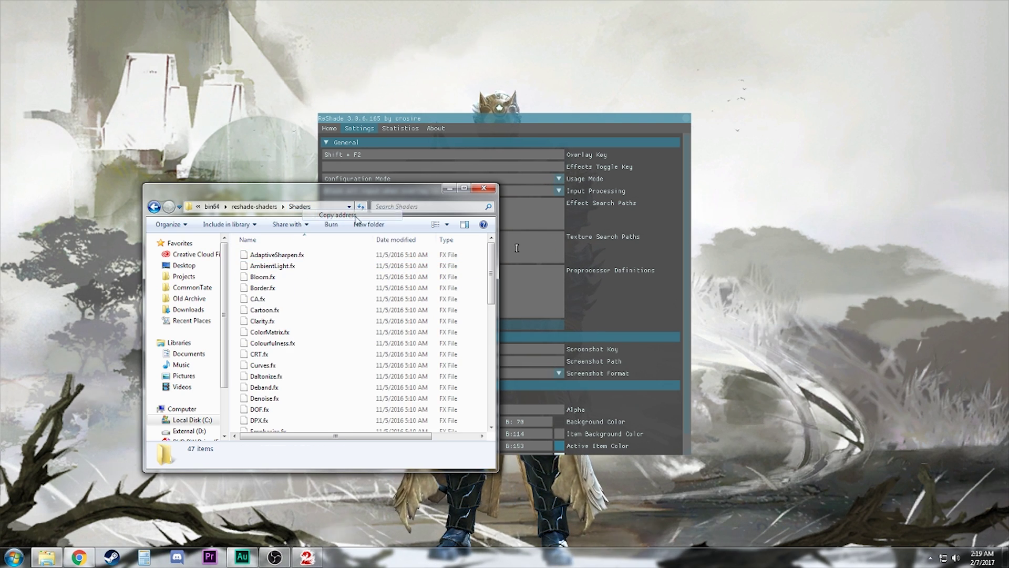
- Back in the game overlay, add C:\Program Files\Guild Wars 2\bin64\reshade-shaders\Shaders as a second effect search path
left_click(531, 223)
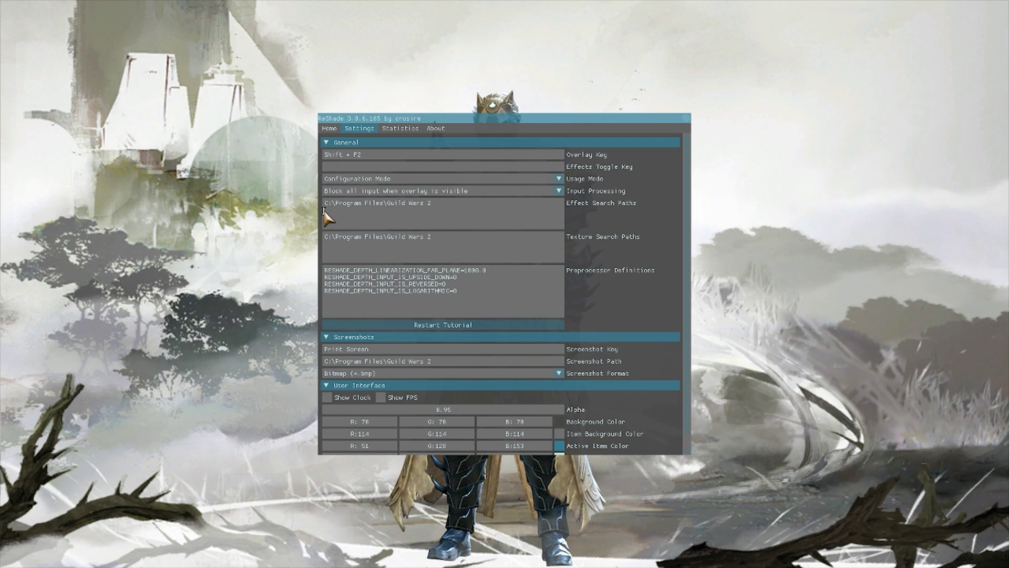
left_click(334, 209)
key("Return")
type("C:\\Program Files\\Guild Wars 2\\bin64\\reshade-shaders\\Shaders")
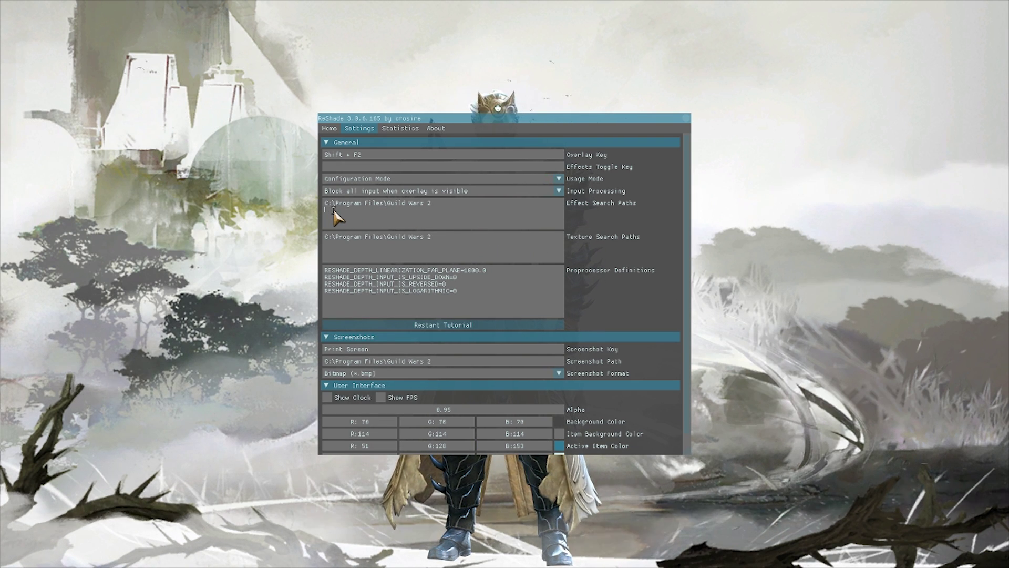
- Switch to File Explorer, open bin64\reshade-shaders\Textures and copy the folder's address
key("alt+Tab")
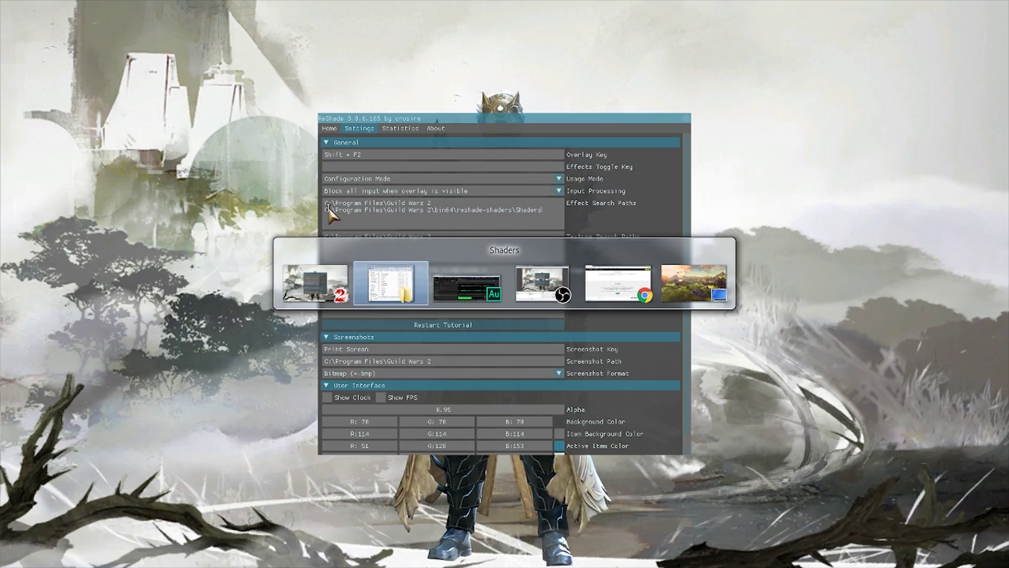
key("alt+Tab")
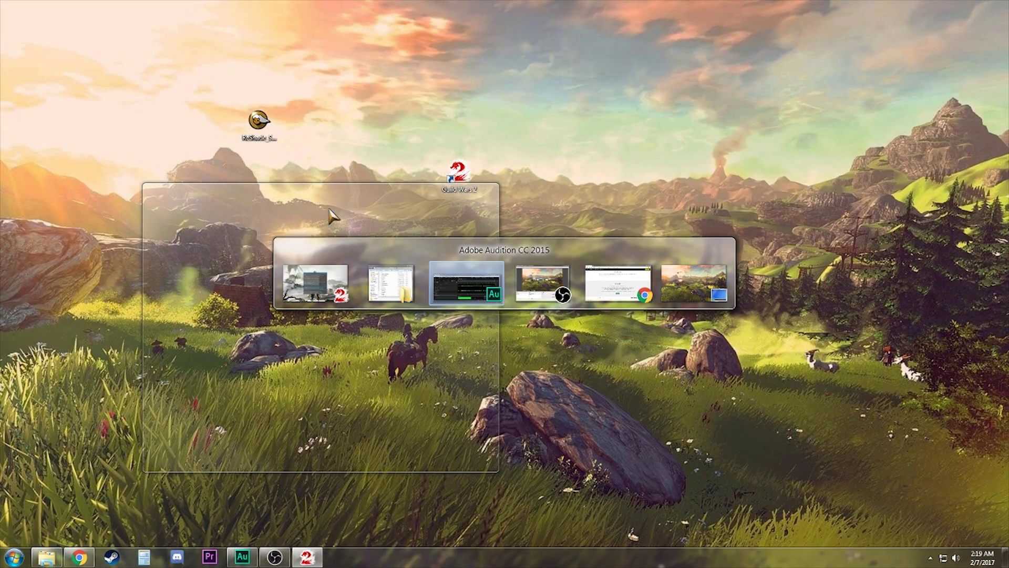
key("alt+shift+Tab")
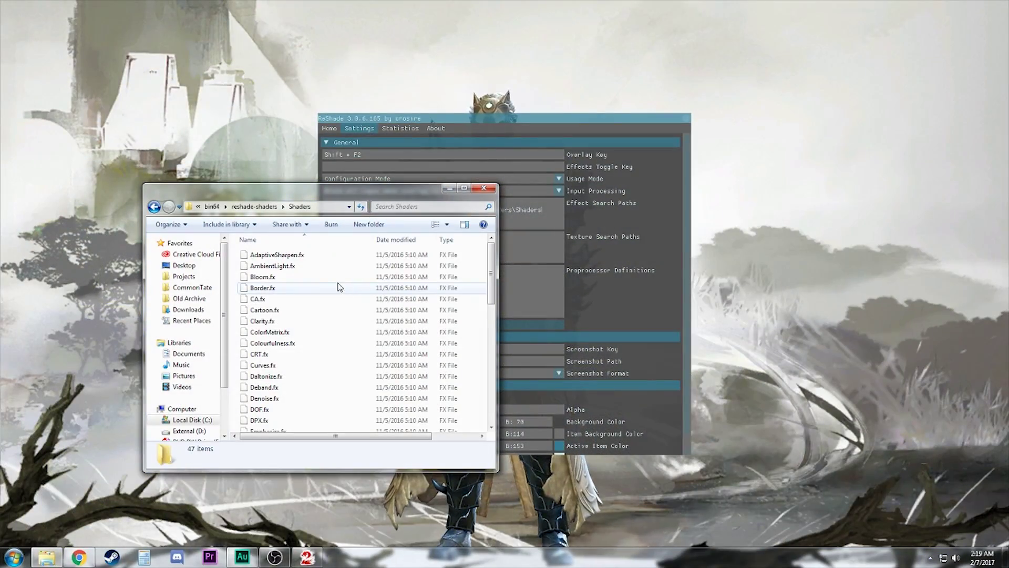
left_click(154, 207)
double_click(262, 265)
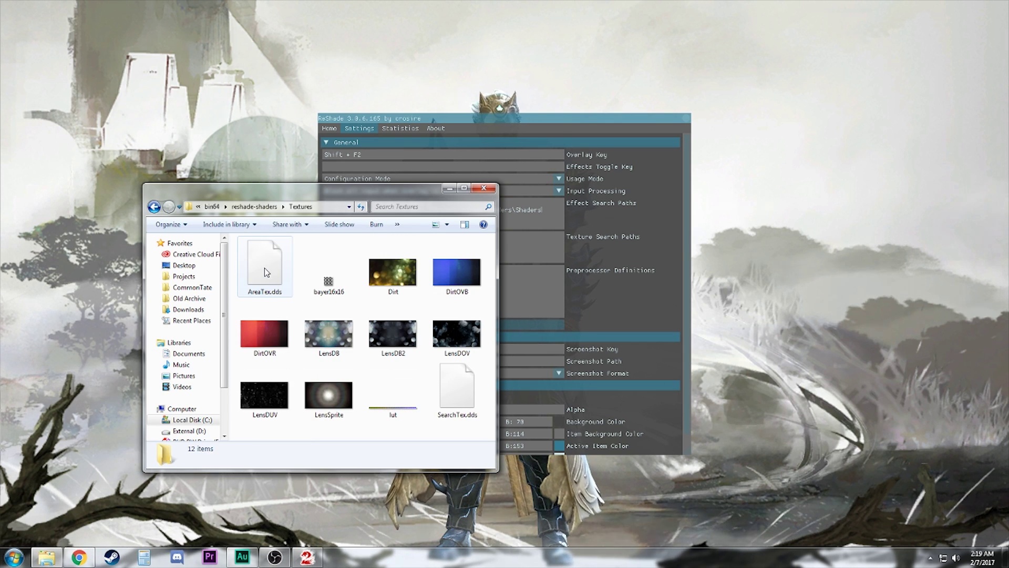
right_click(309, 207)
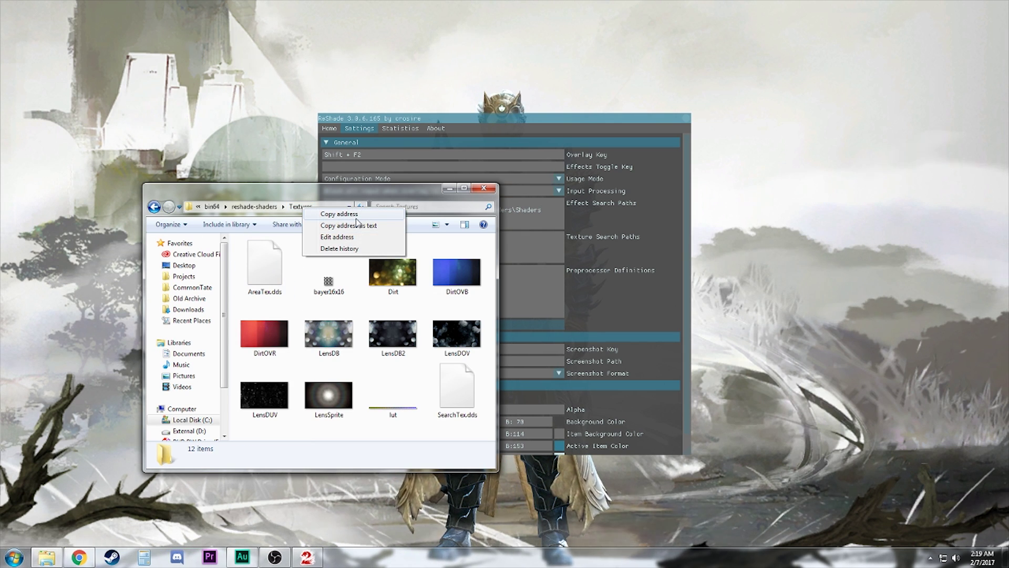
left_click(347, 215)
- Back in the game overlay, add C:\Program Files\Guild Wars 2\bin64\reshade-shaders\Textures as a second texture search path and return to the Home page
left_click(547, 254)
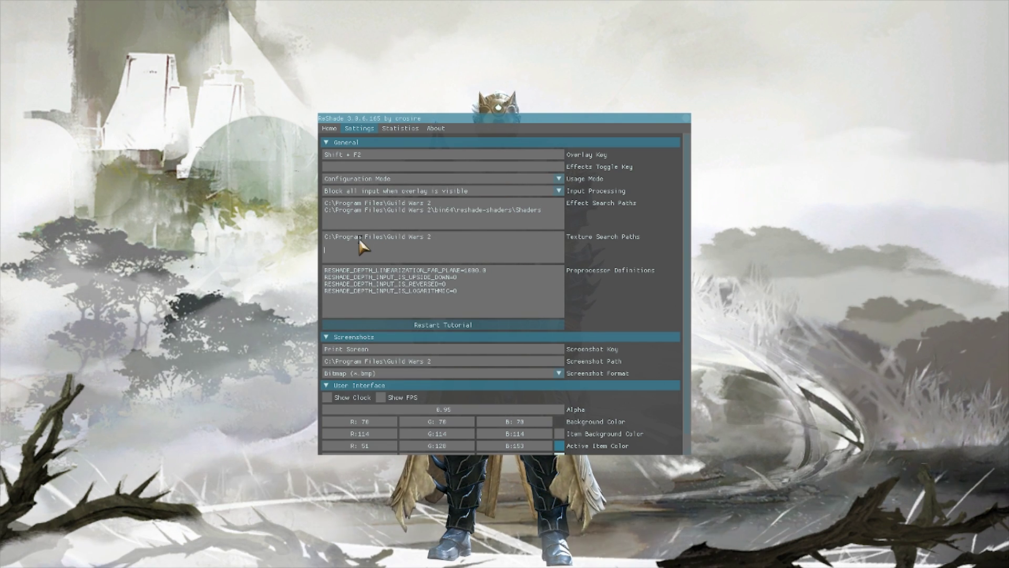
left_click(338, 243)
key("ctrl+v")
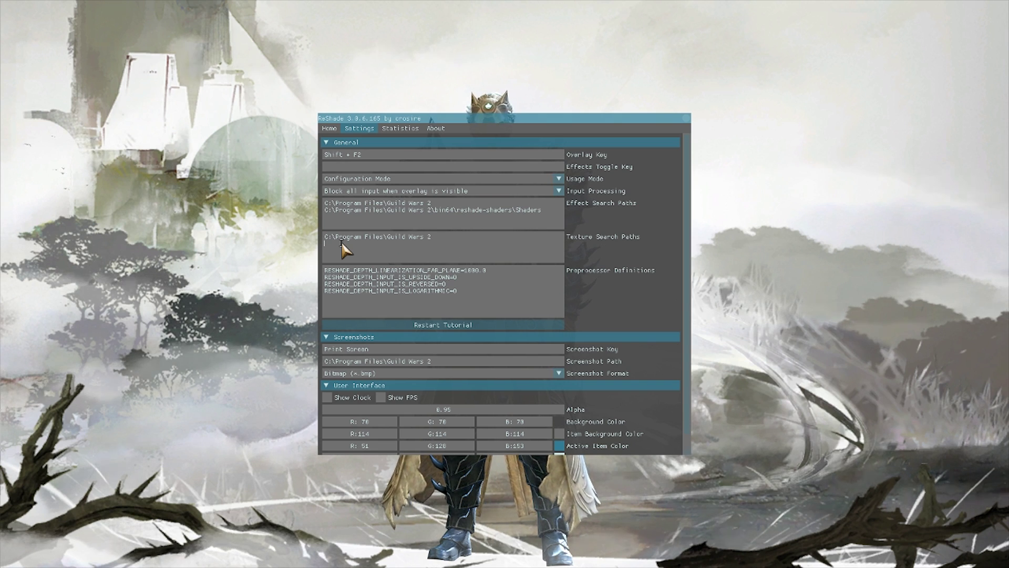
left_click(330, 129)
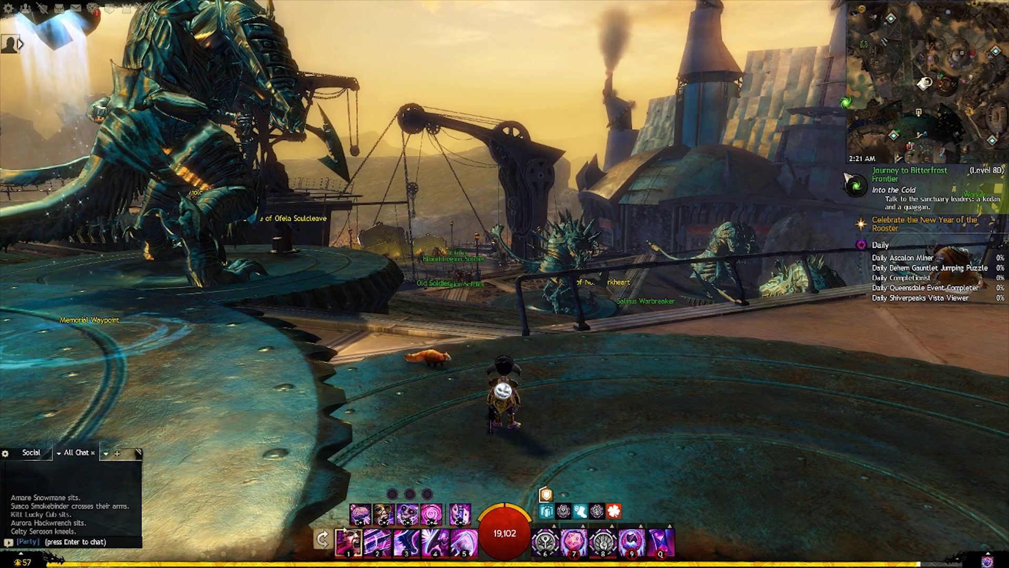
- Open the ReShade overlay in the game world, look through the effect list and move the overlay window clear of the character
key("d")
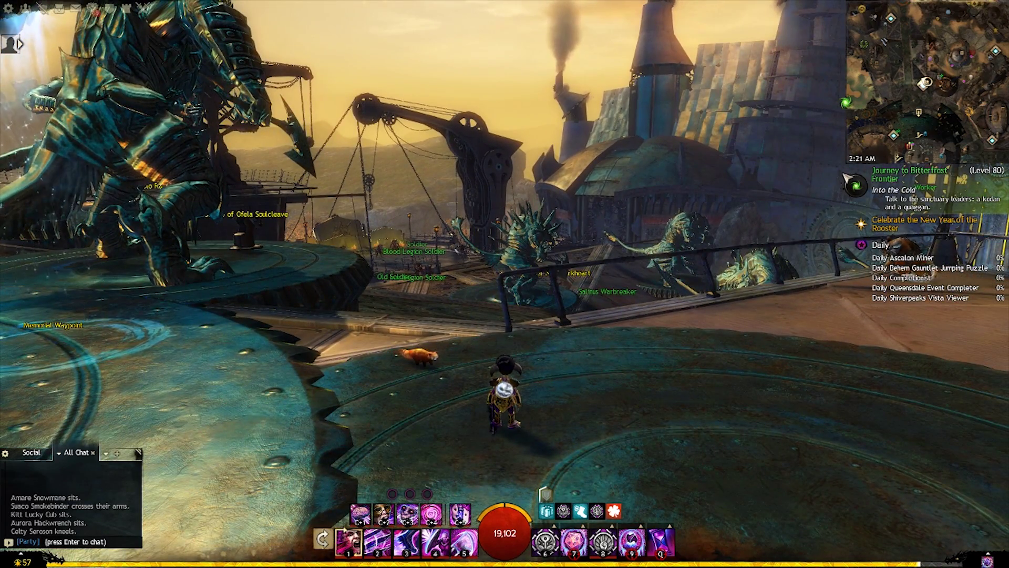
key("shift+F2")
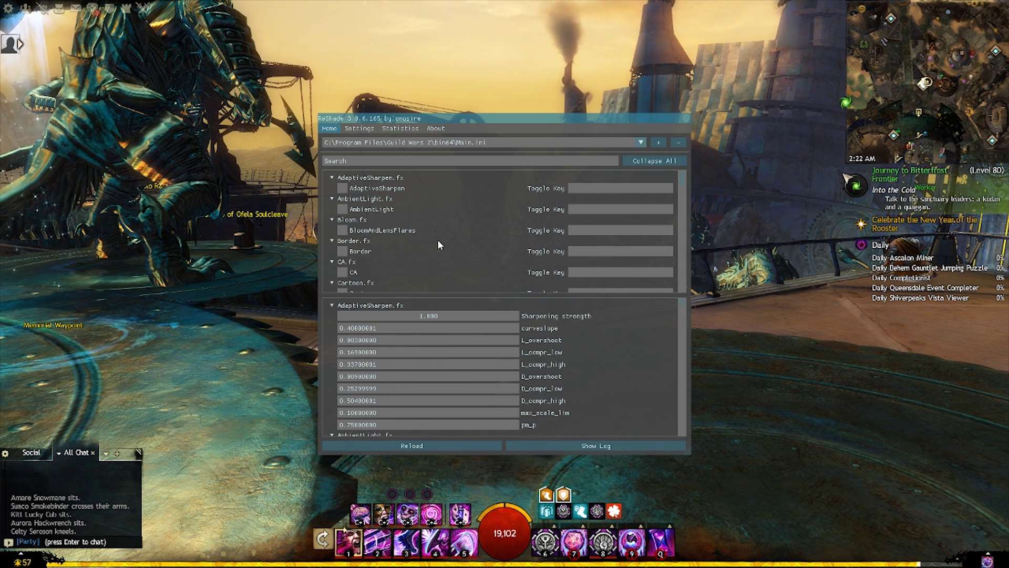
scroll(438, 207, "down", 6)
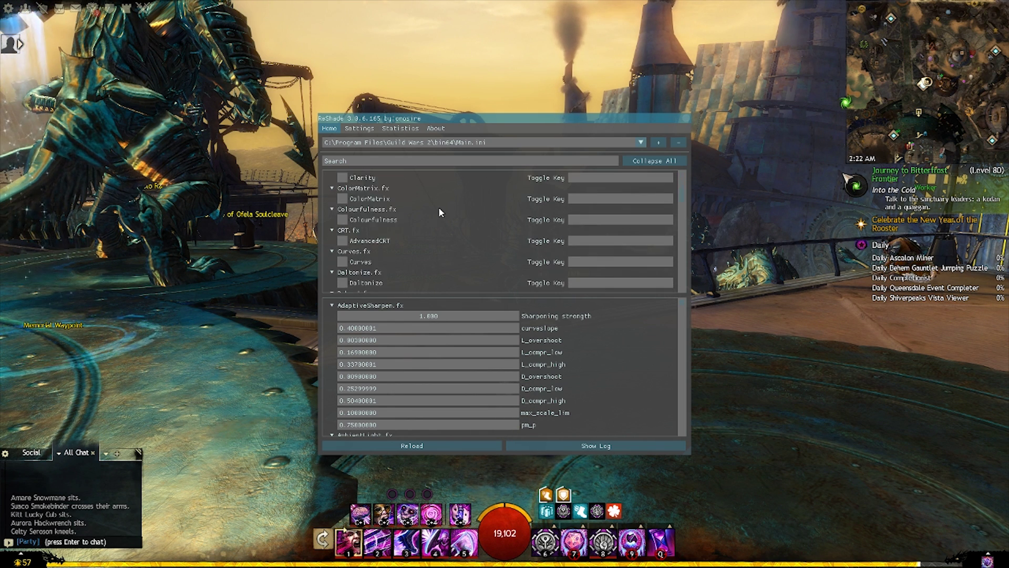
scroll(440, 210, "down", 10)
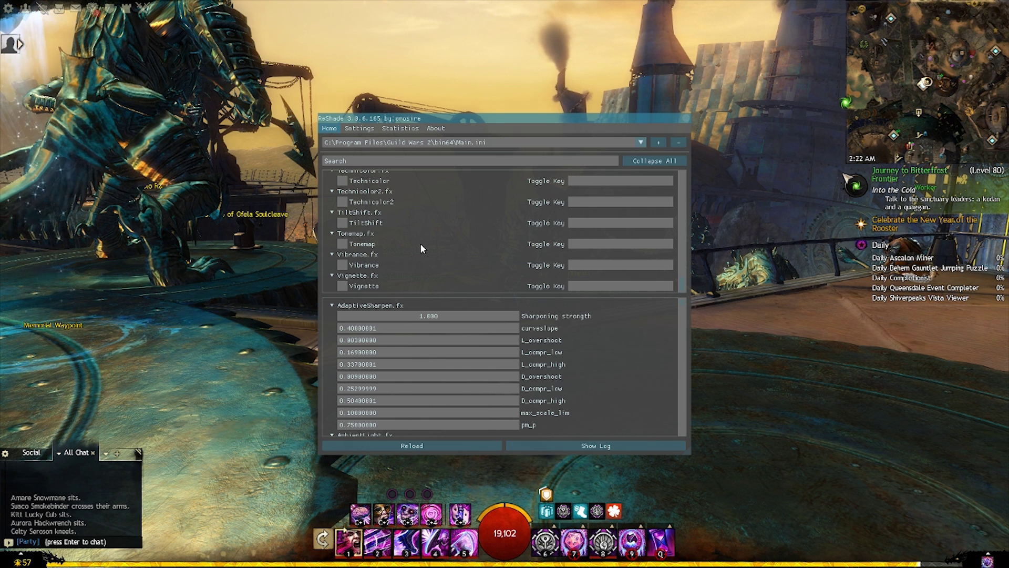
scroll(421, 244, "up", 6)
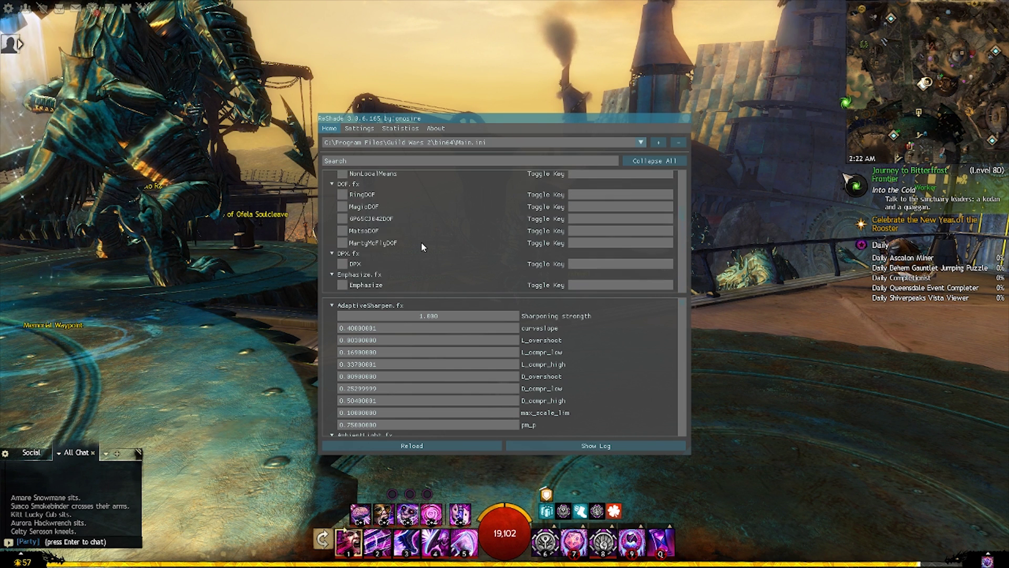
scroll(421, 242, "up", 3)
scroll(446, 216, "up", 3)
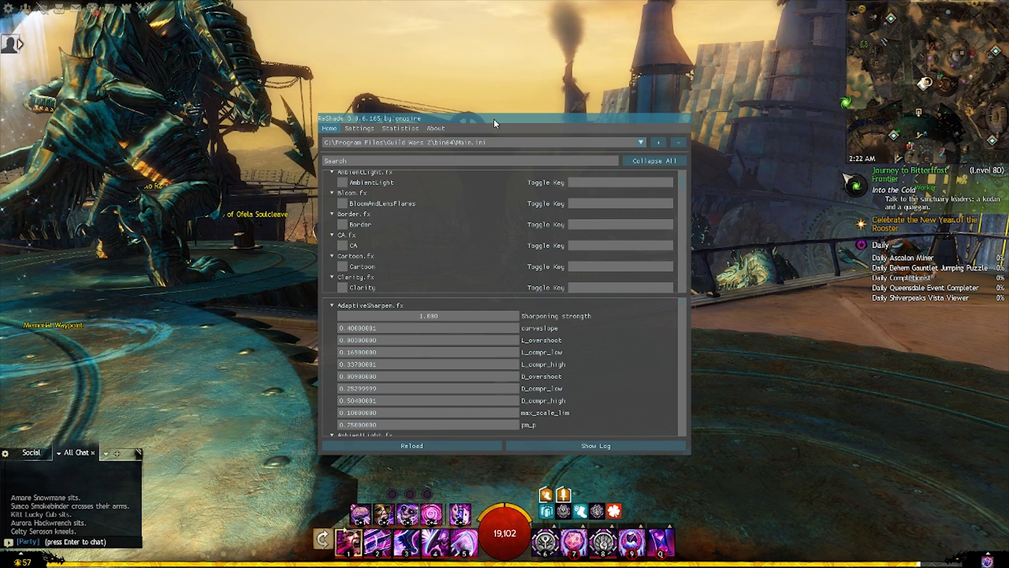
left_click_drag(494, 119, 798, 207)
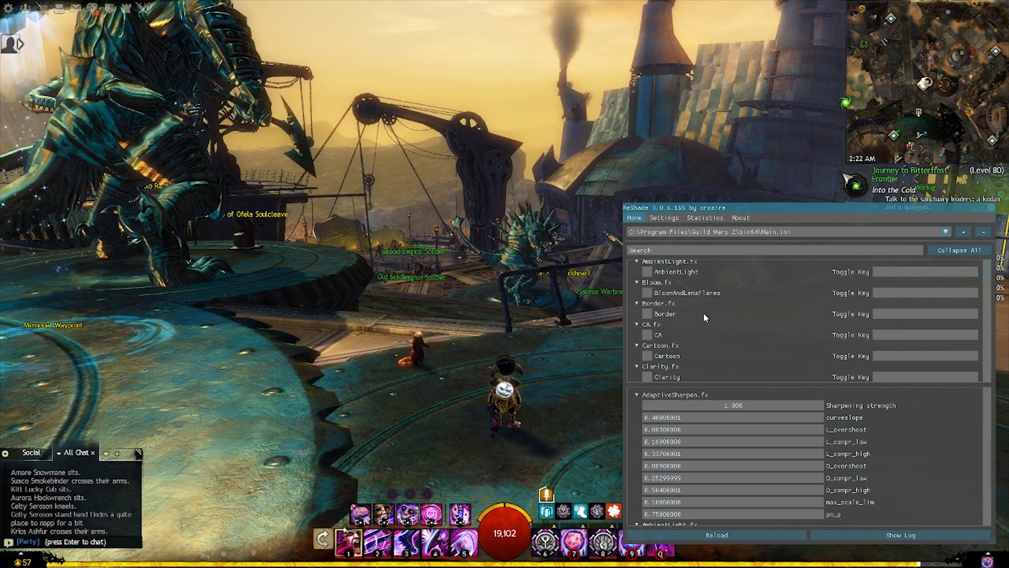
- Try out the AmbientLight and Cartoon effects one after the other, switching each off again
left_click(648, 273)
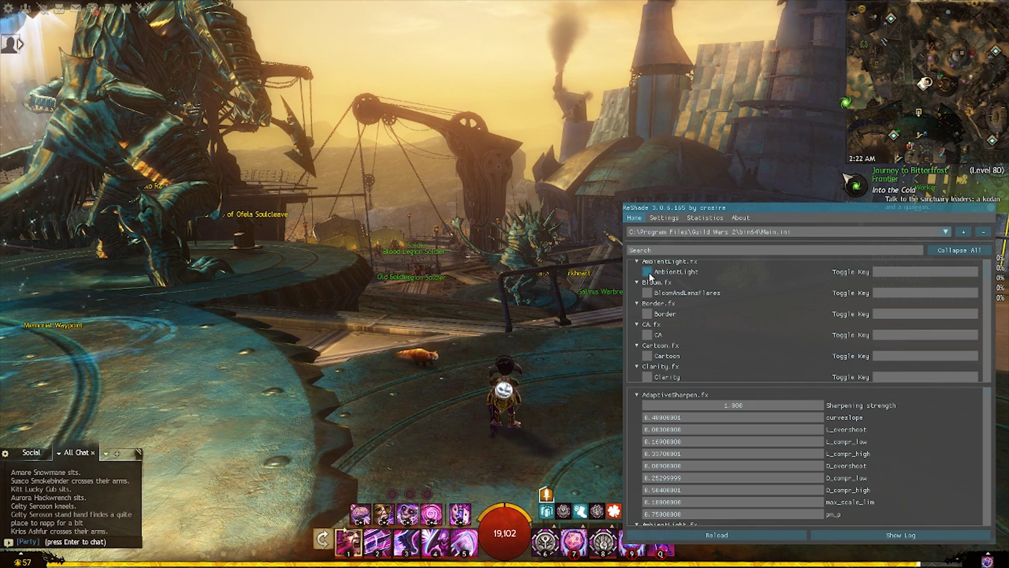
left_click(649, 274)
left_click(649, 357)
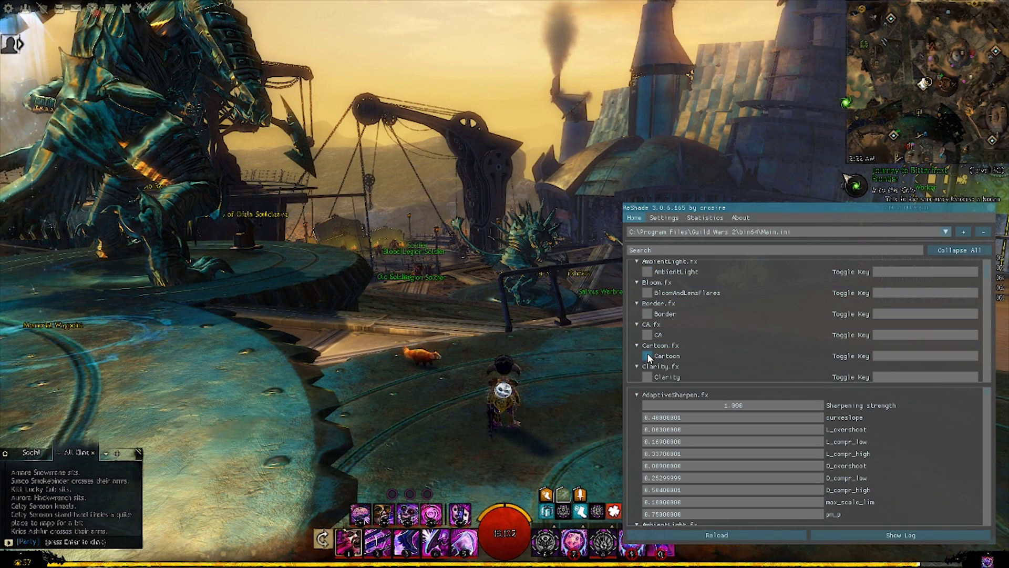
left_click(649, 357)
- Enable the LumaSharpen effect and look through the remaining effects in the list
scroll(704, 339, "down", 5)
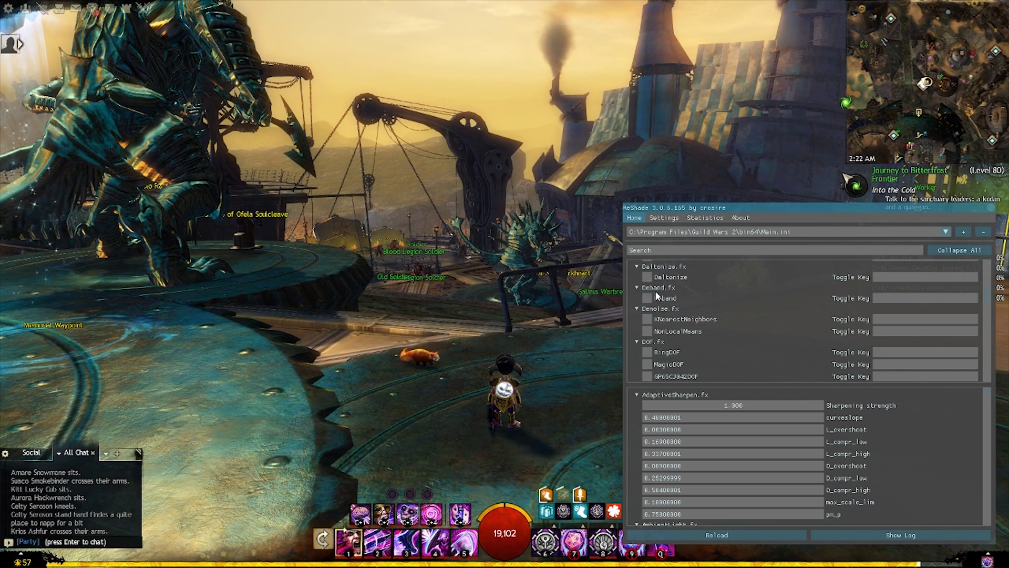
scroll(651, 300, "down", 3)
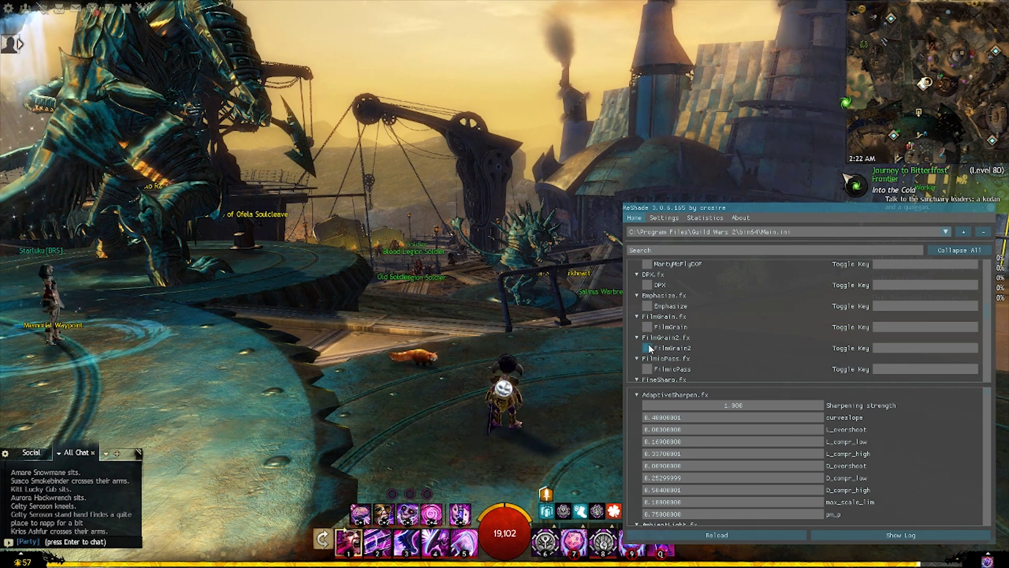
scroll(723, 324, "down", 5)
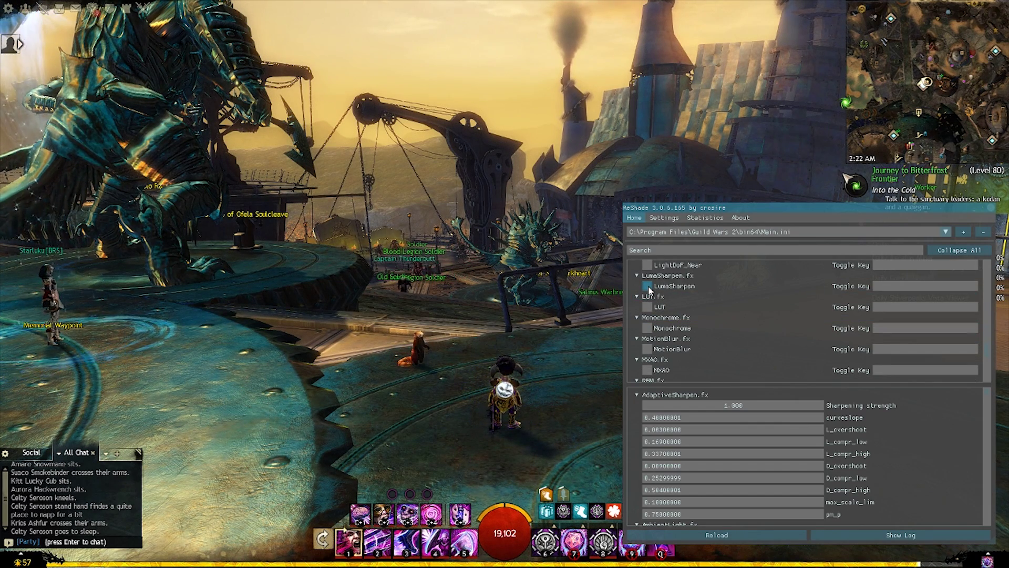
scroll(705, 311, "down", 5)
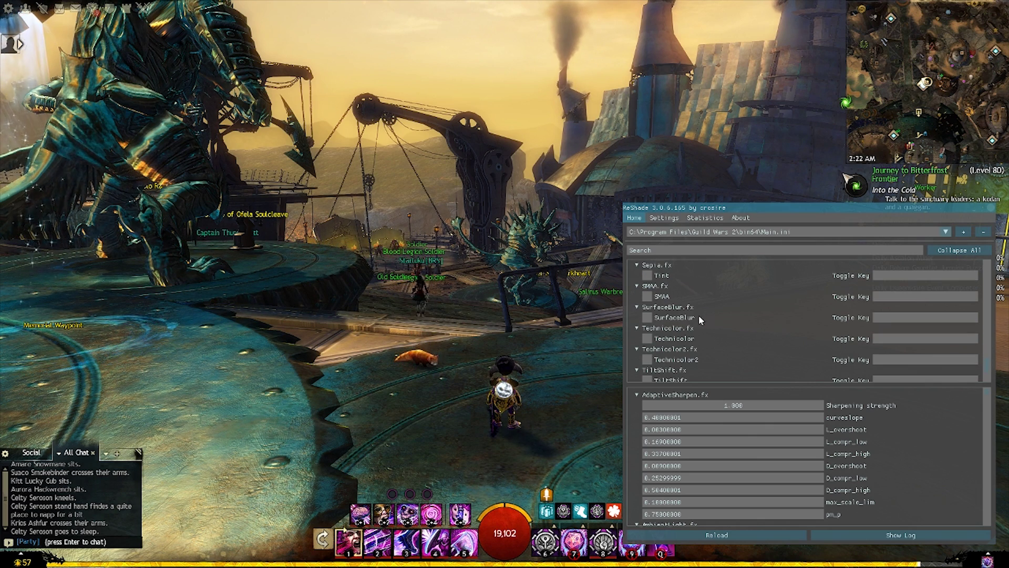
scroll(698, 314, "down", 3)
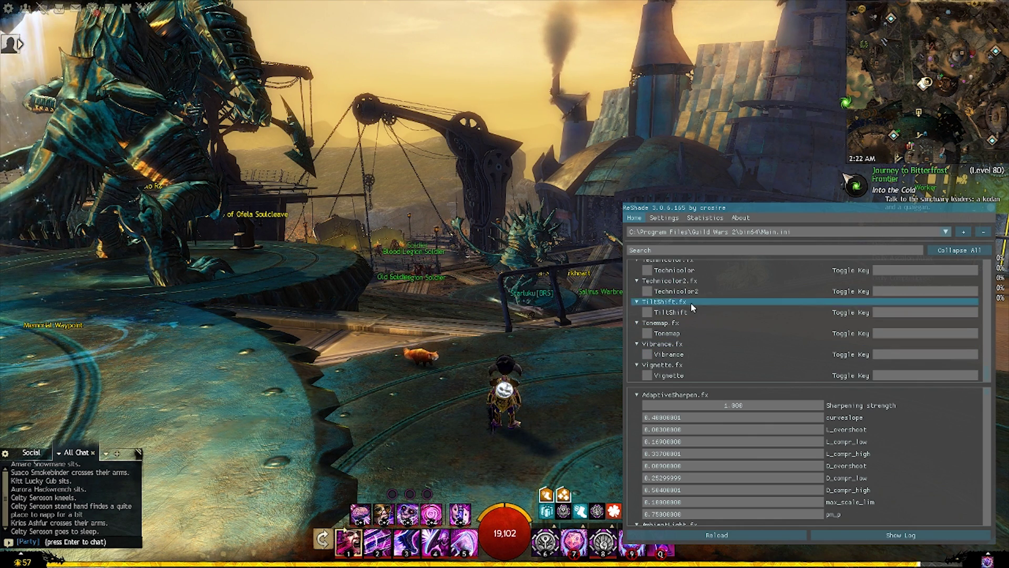
scroll(683, 295, "up", 8)
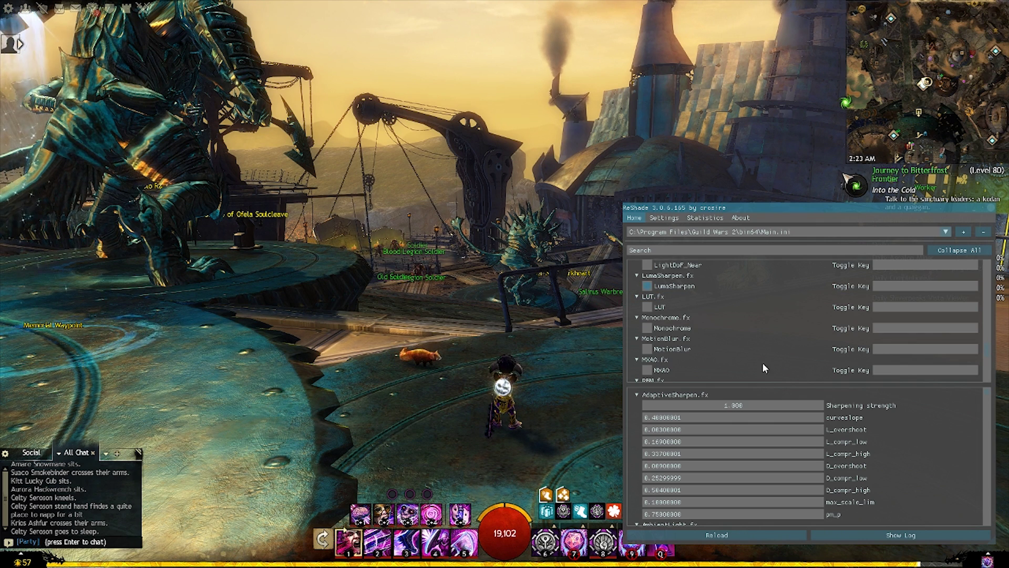
- Examine the adjustable parameters and their explanations for the effects from AmbientLight to FineSharp, including Border, Clarity, Denoise and DOF
scroll(892, 428, "down", 5)
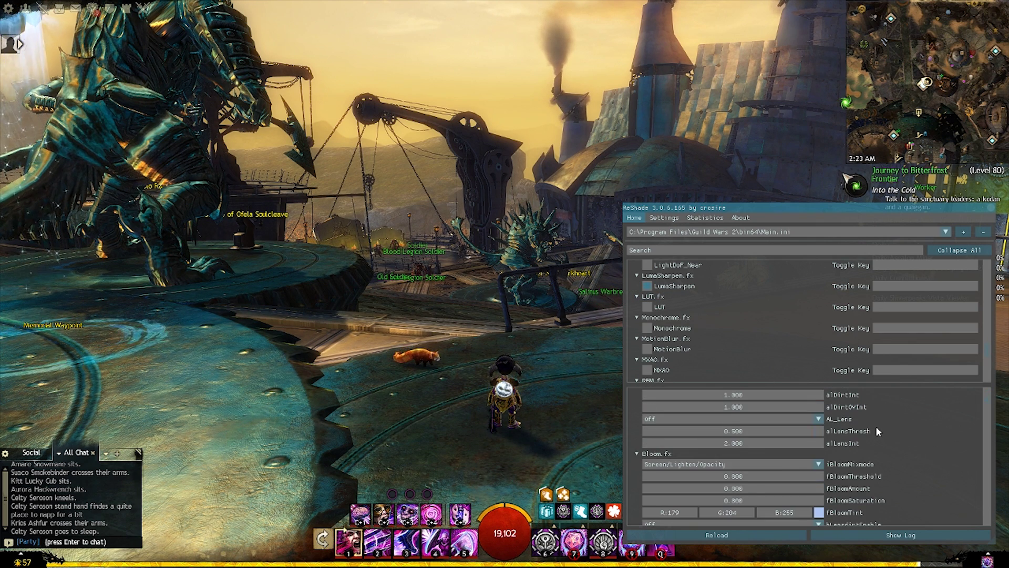
scroll(875, 427, "down", 8)
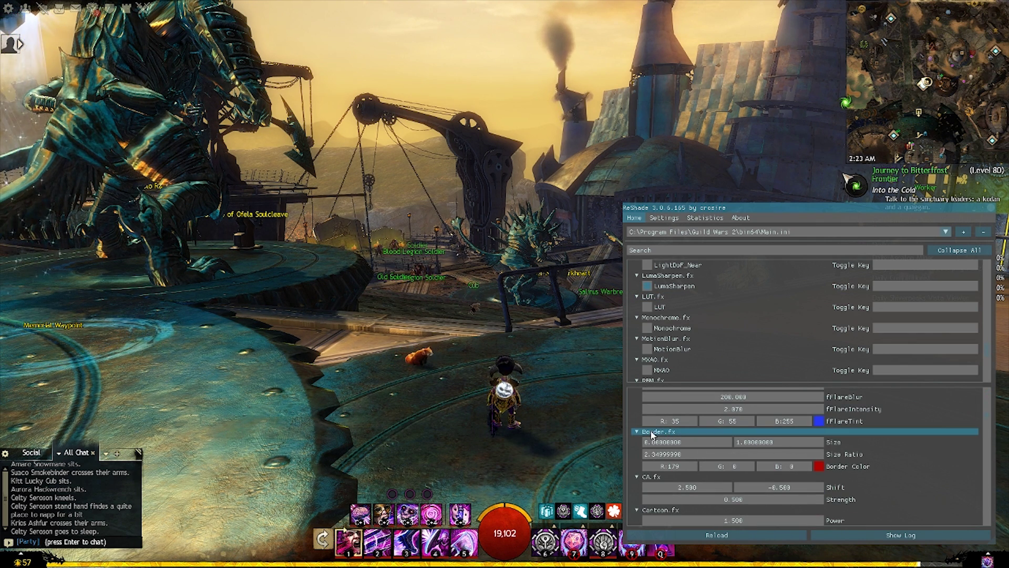
mouse_move(715, 446)
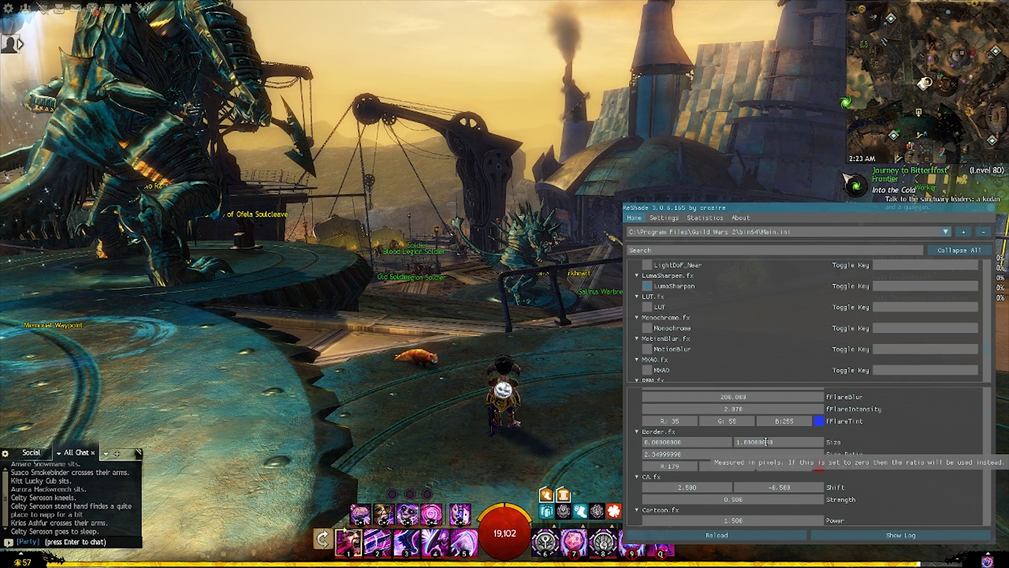
scroll(841, 443, "down", 6)
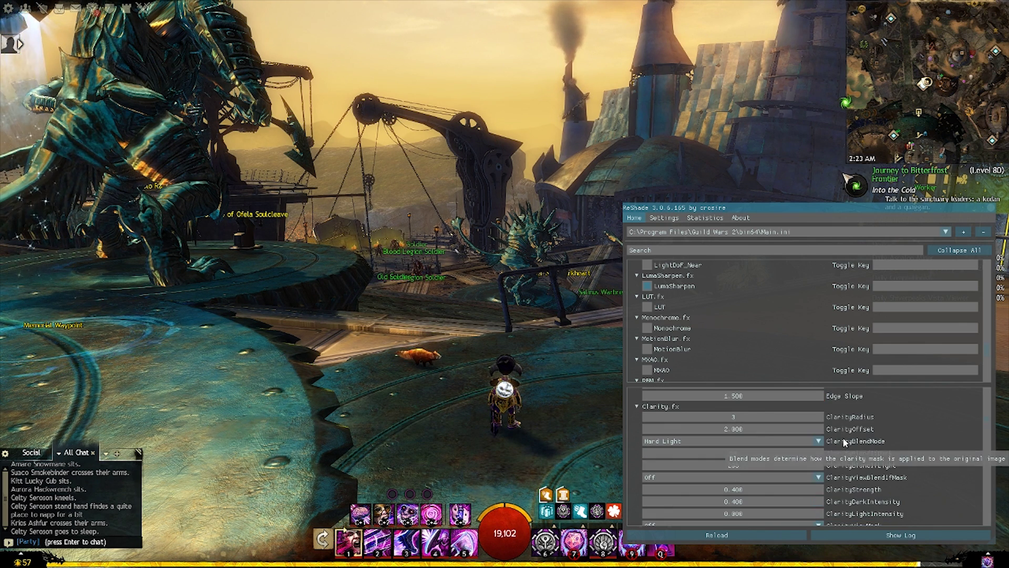
scroll(836, 443, "down", 6)
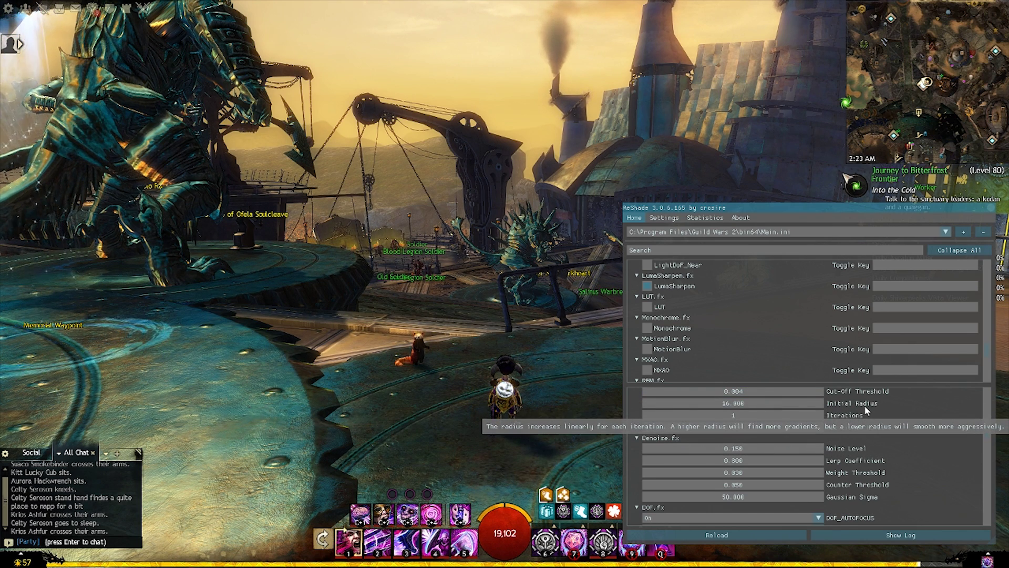
scroll(893, 420, "down", 5)
scroll(905, 423, "down", 8)
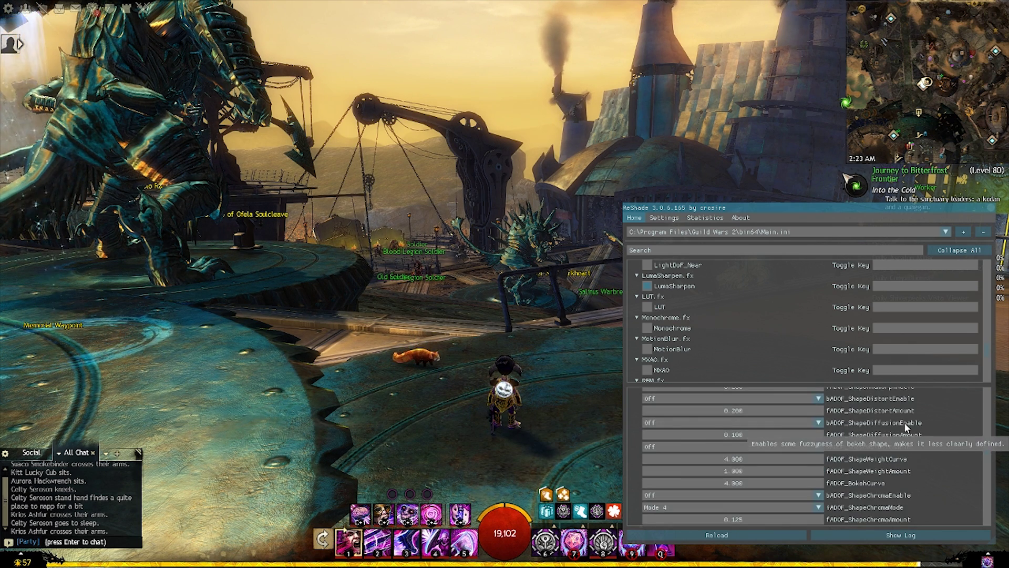
scroll(771, 361, "up", 2)
scroll(772, 348, "down", 2)
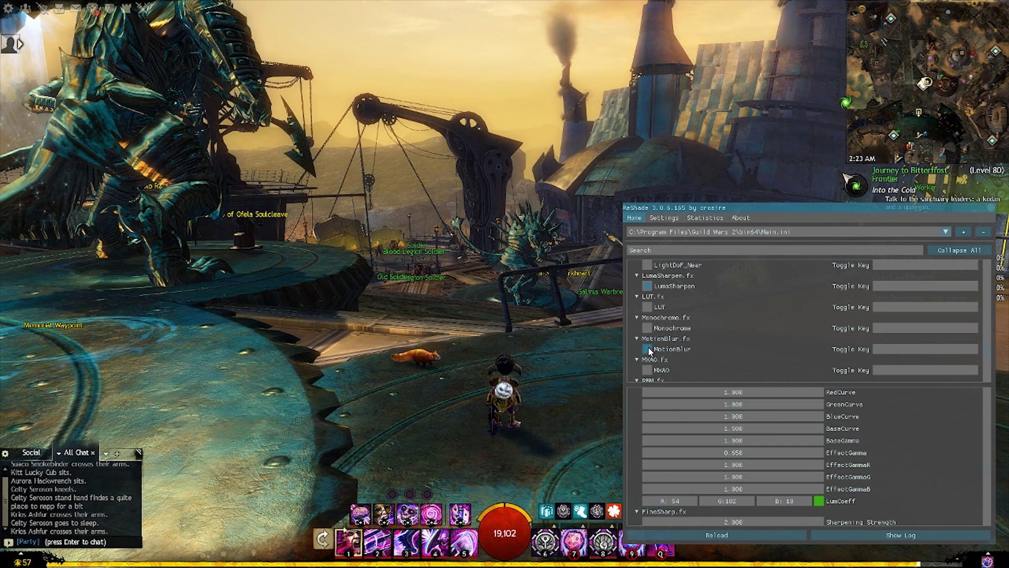
- Try out the Vignette effect and switch it off again
scroll(694, 351, "down", 5)
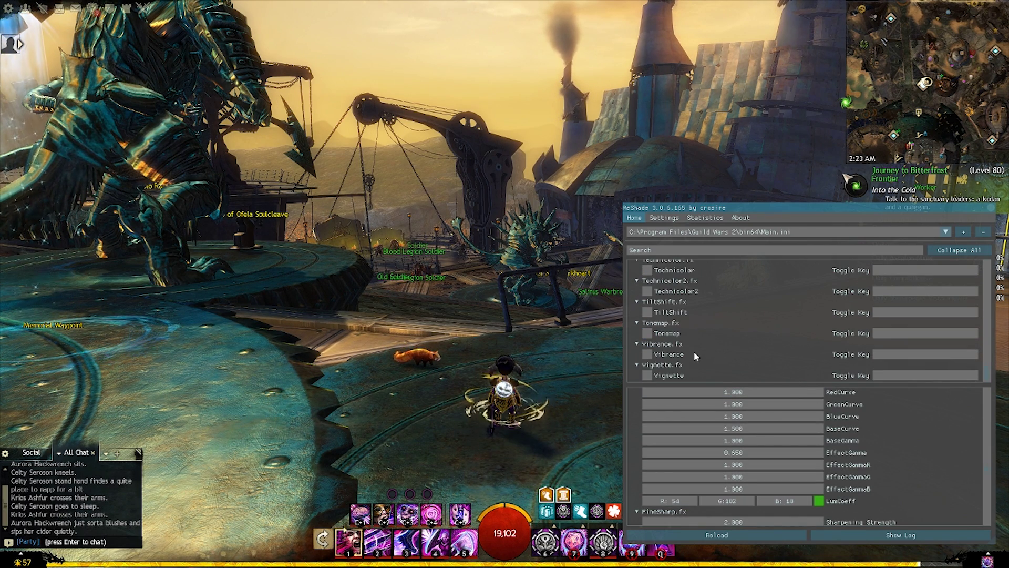
left_click(647, 376)
left_click(649, 375)
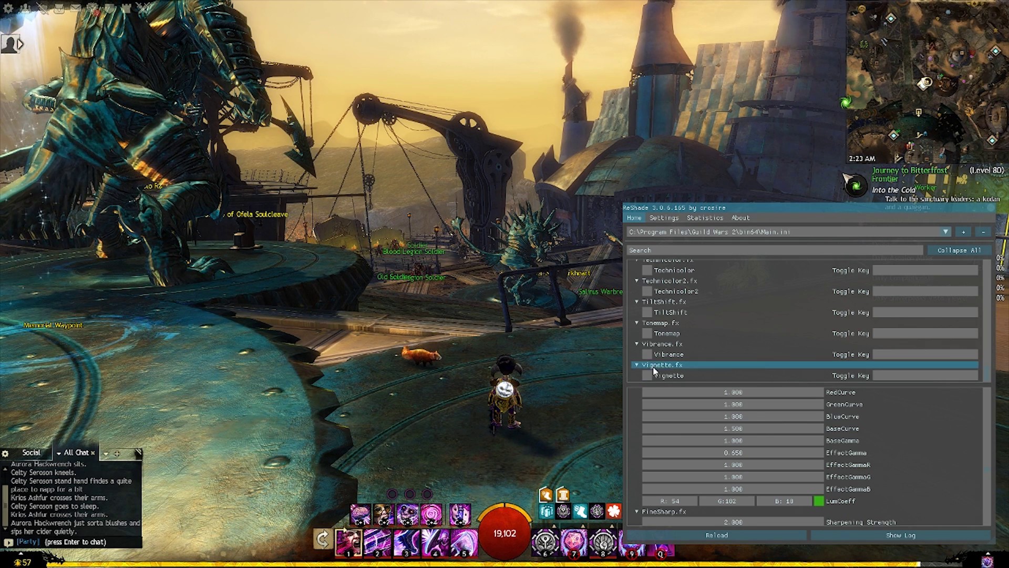